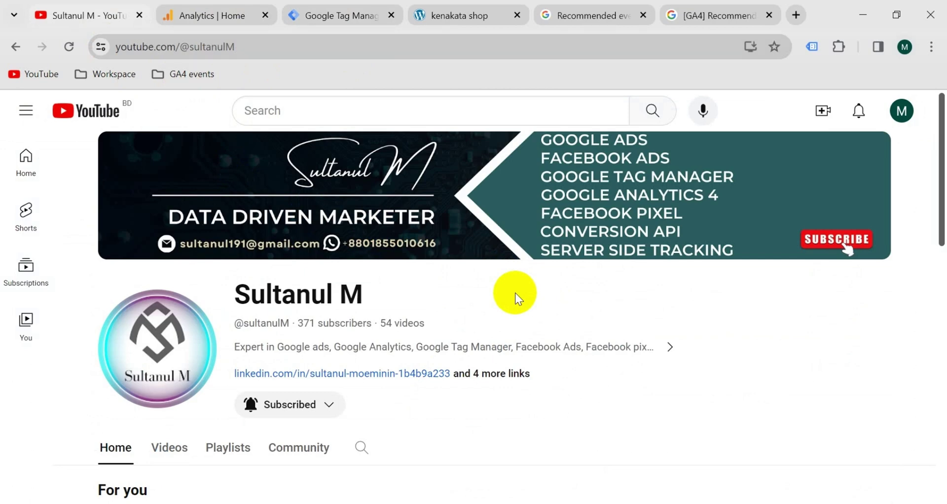
Step: View the kenakata shop home page, the Kenakata container's tags in Tag Manager, and the Kenakata property's Analytics home
click(463, 15)
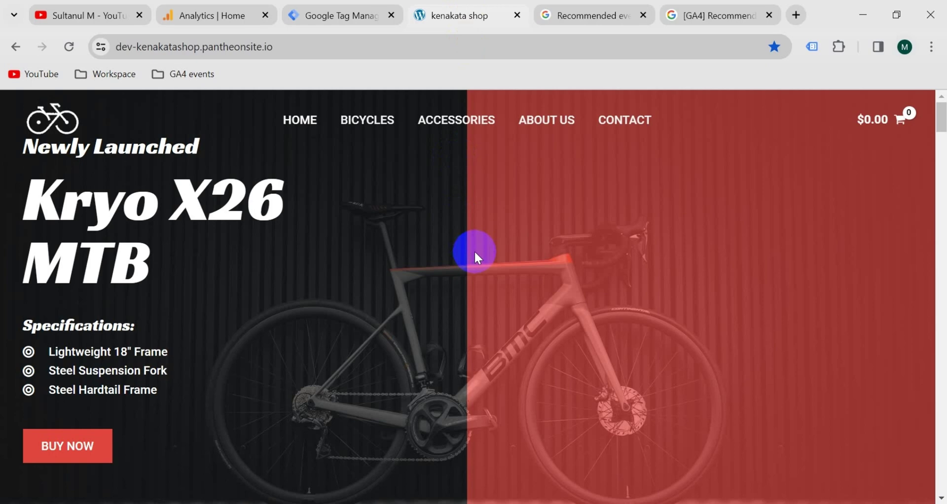
click(342, 16)
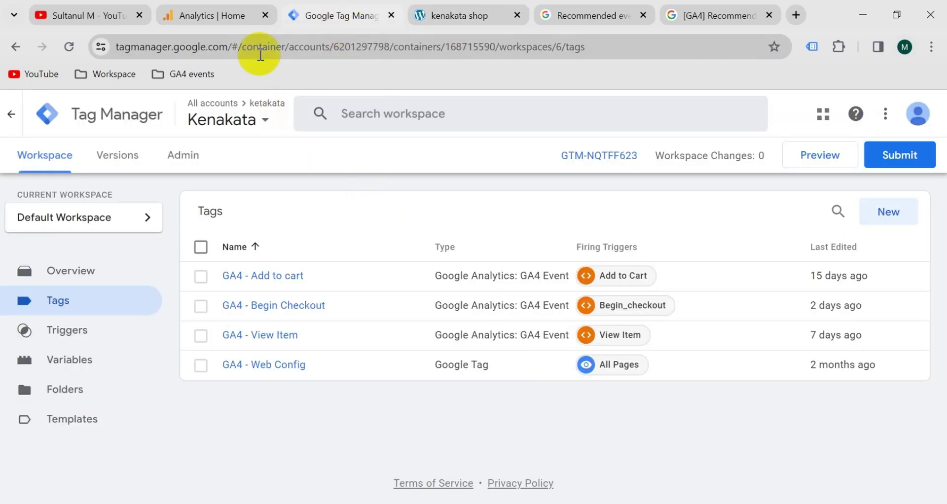
click(220, 22)
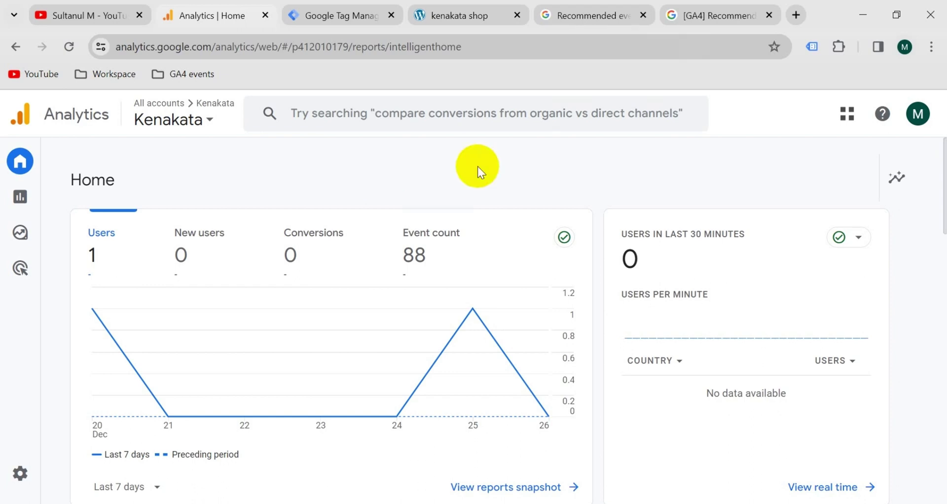
Step: Examine the parameters of the purchase event in the GA4 Recommended events reference, from currency through items
click(584, 15)
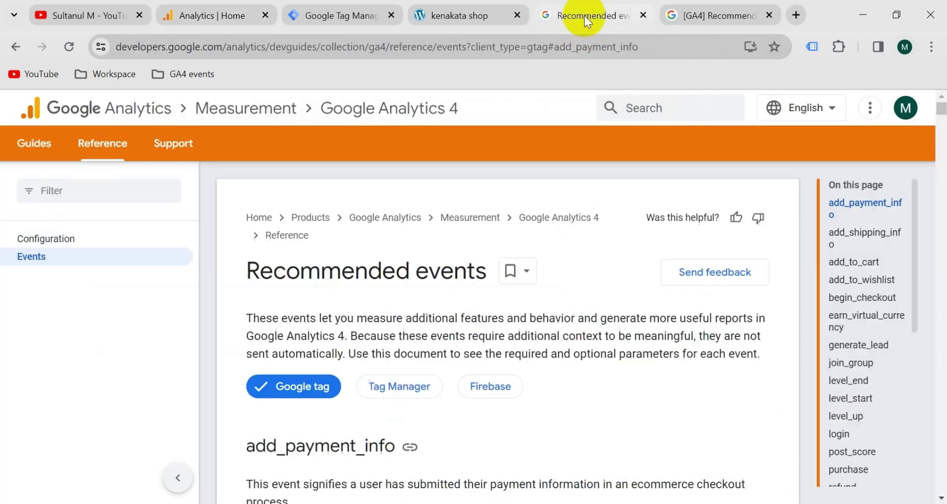
click(851, 469)
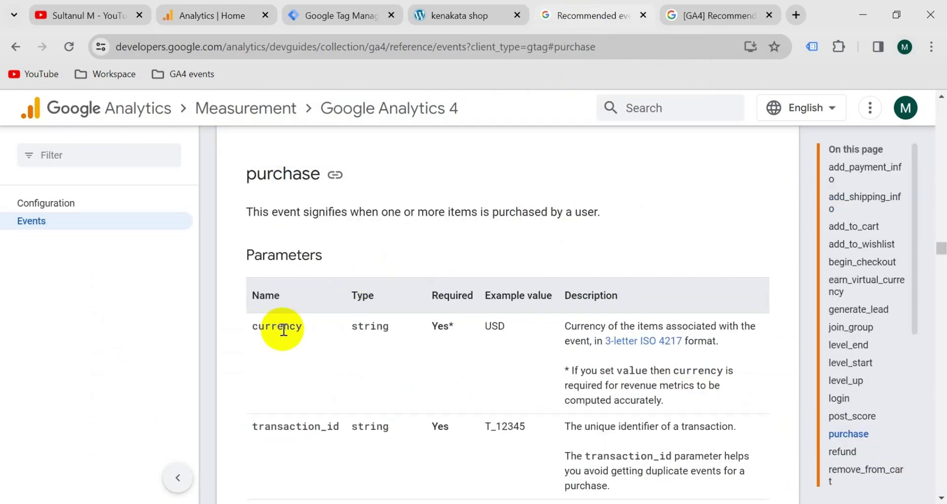
scroll(286, 330, down, 3)
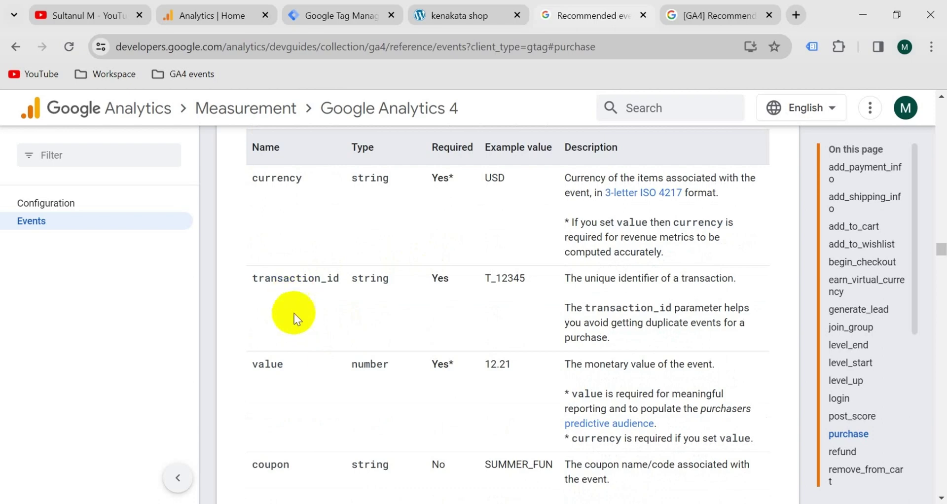
scroll(296, 317, down, 3)
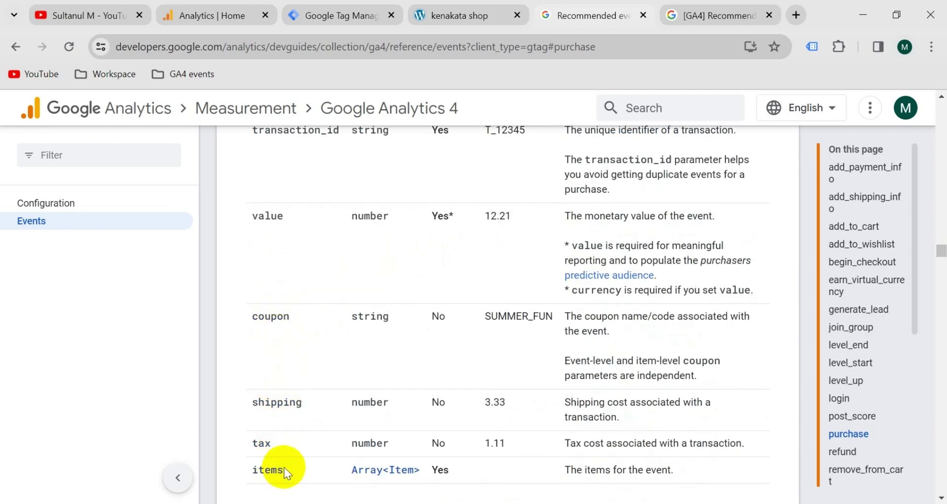
scroll(291, 444, up, 3)
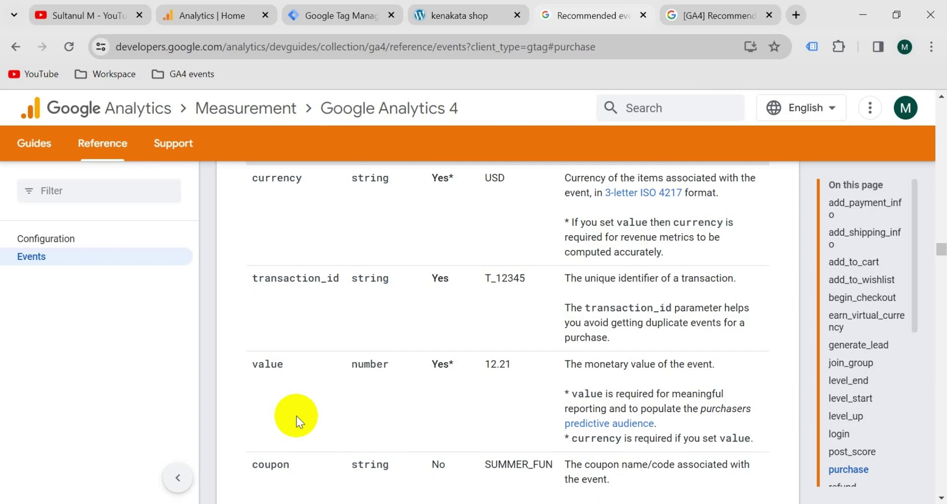
scroll(306, 320, down, 3)
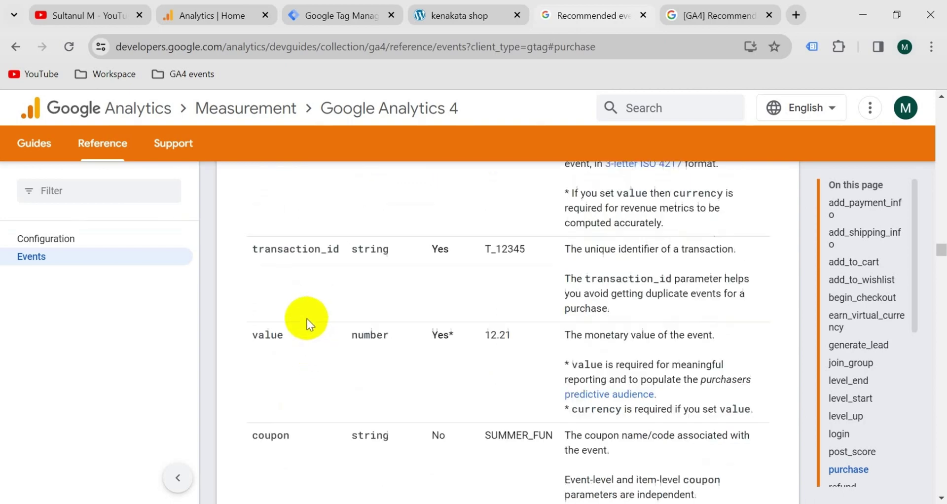
scroll(322, 376, up, 2)
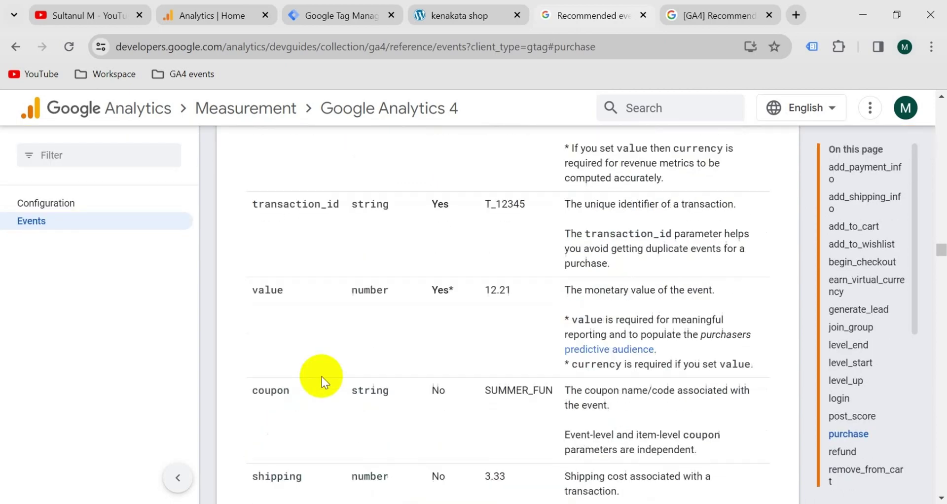
scroll(321, 377, down, 2)
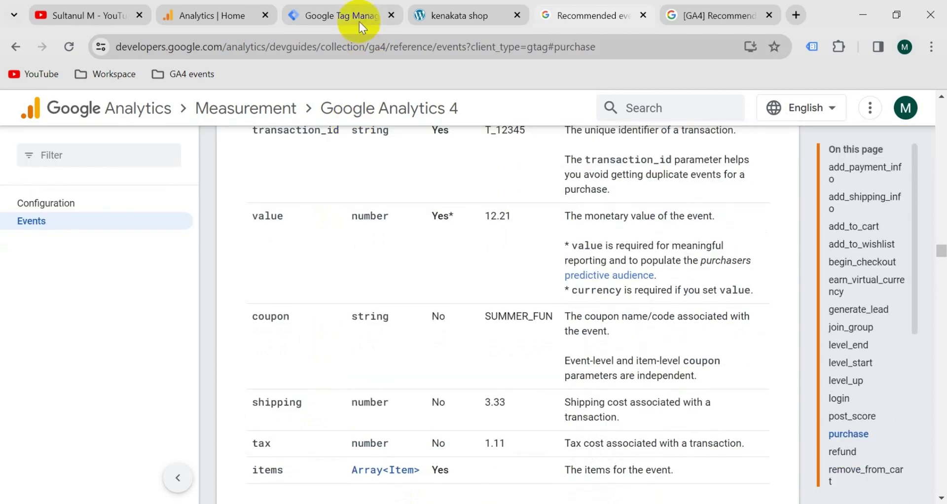
click(342, 17)
click(818, 153)
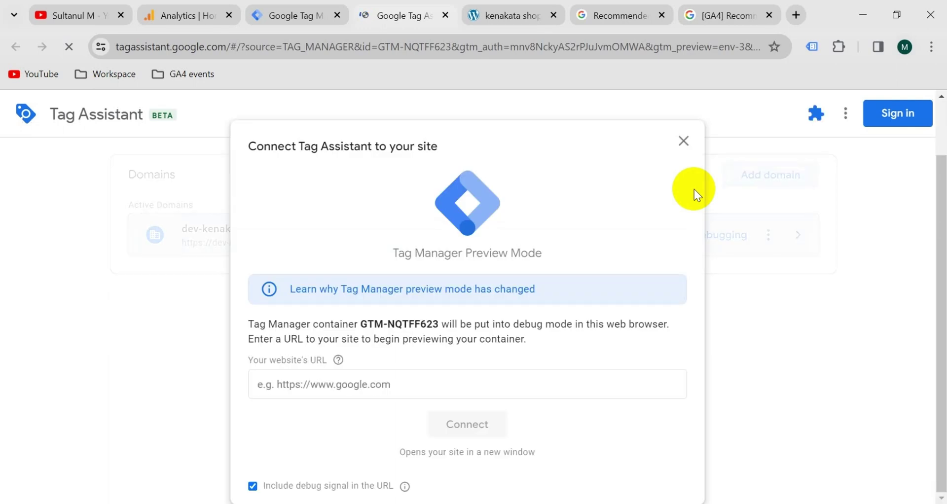
click(355, 379)
click(393, 417)
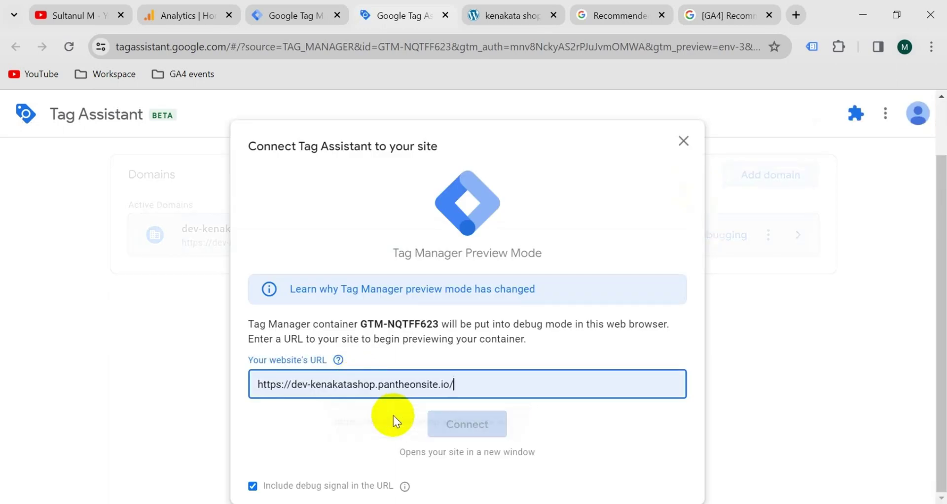
click(469, 427)
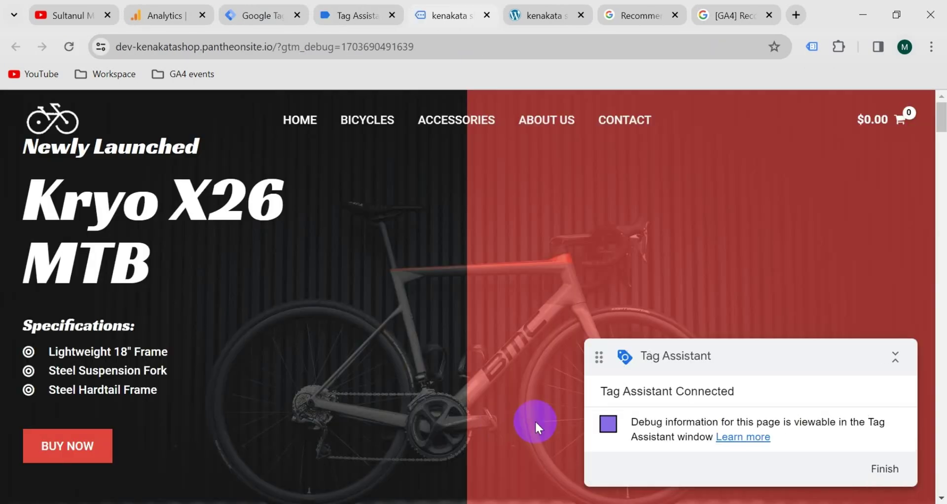
Step: Add the Kryo X26 MTB – Model X bicycle to the shop cart and view the cart
scroll(446, 362, down, 8)
click(446, 363)
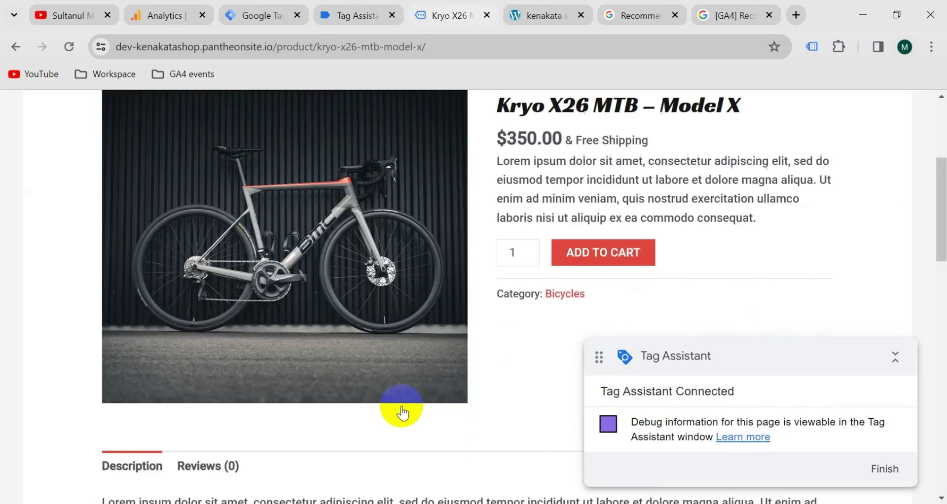
click(585, 252)
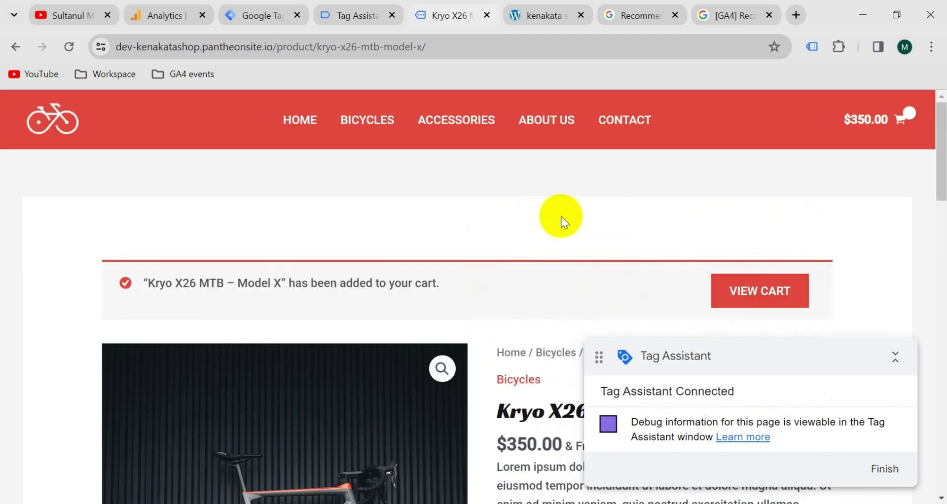
click(719, 287)
Step: Proceed from the cart to checkout and place the test order with the prefilled billing details
scroll(644, 253, down, 8)
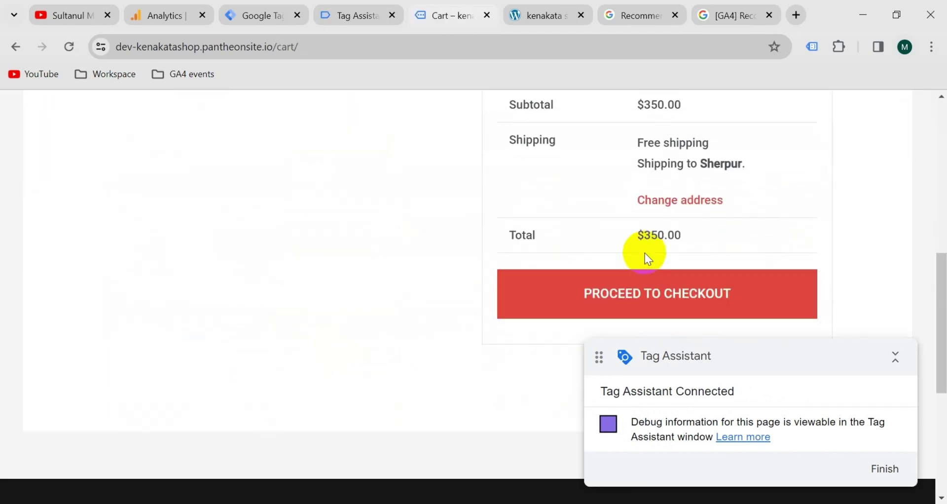
click(623, 294)
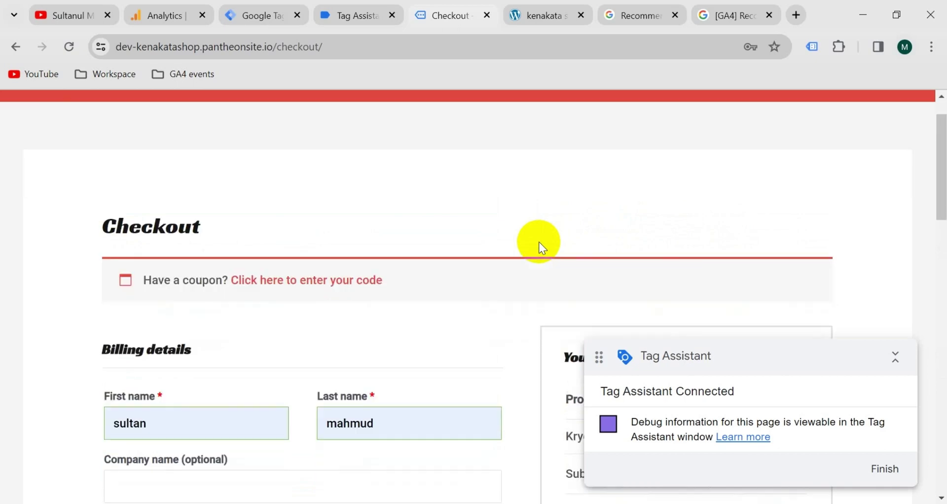
scroll(538, 241, down, 10)
click(653, 165)
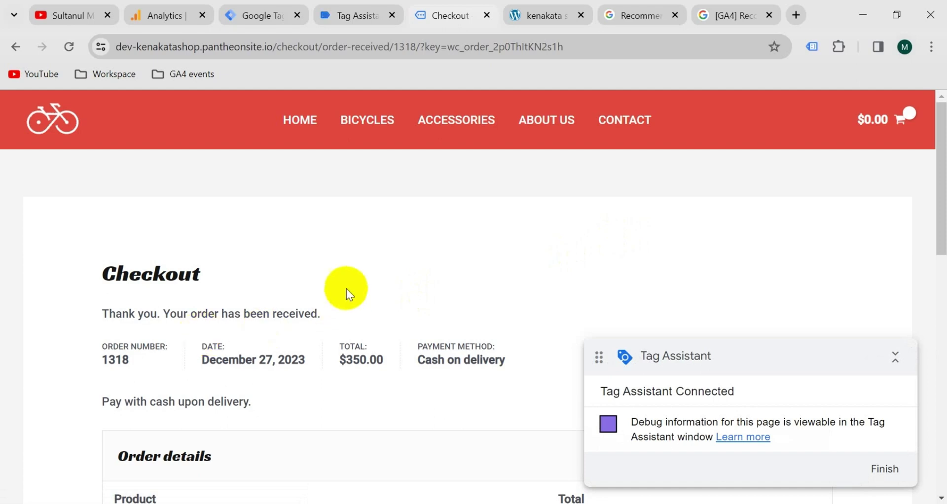
Step: Switch to Tag Assistant and examine the data layer values of the purchase event from the order confirmation page
click(351, 16)
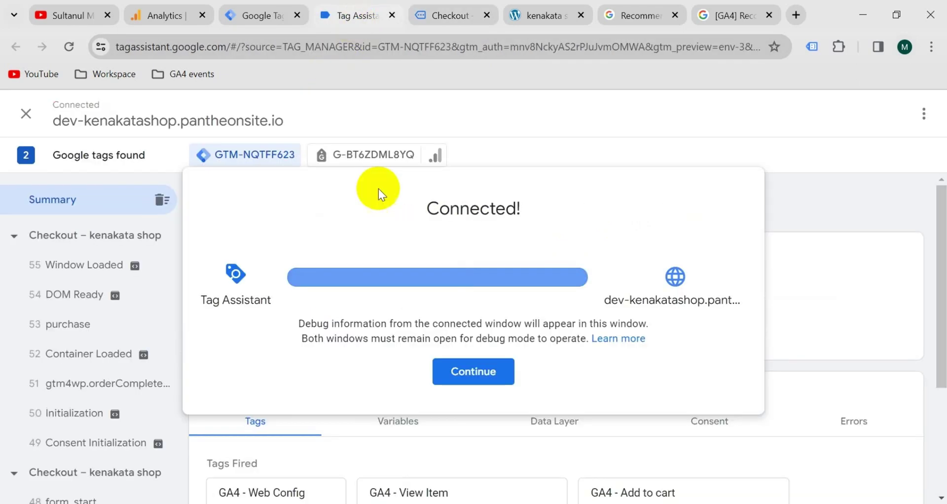
click(471, 373)
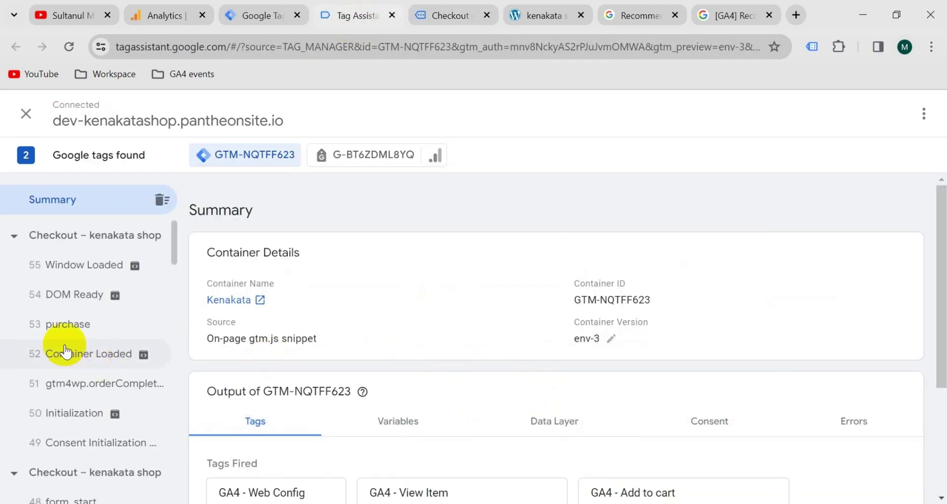
click(77, 321)
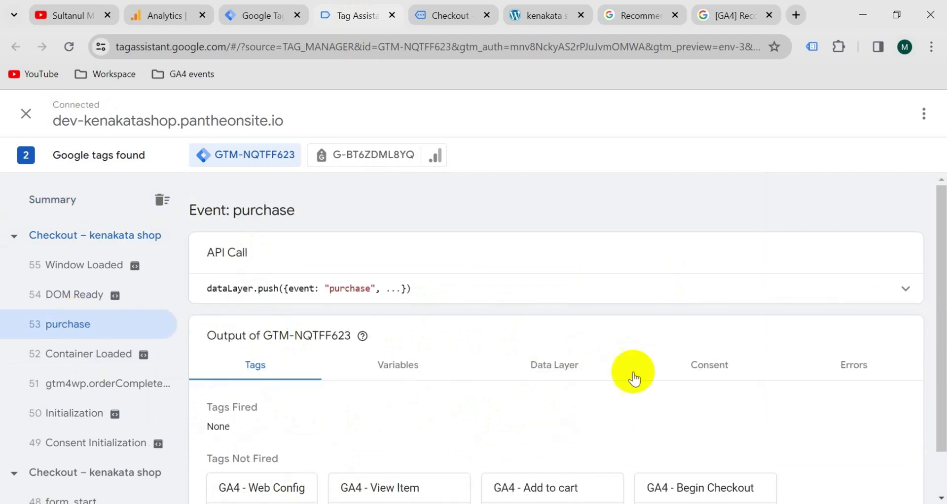
click(555, 362)
scroll(492, 424, down, 4)
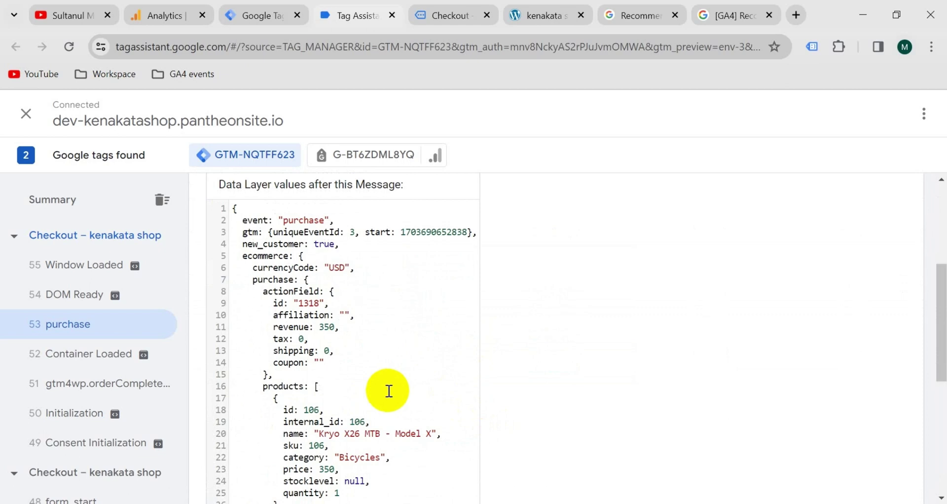
scroll(388, 391, down, 5)
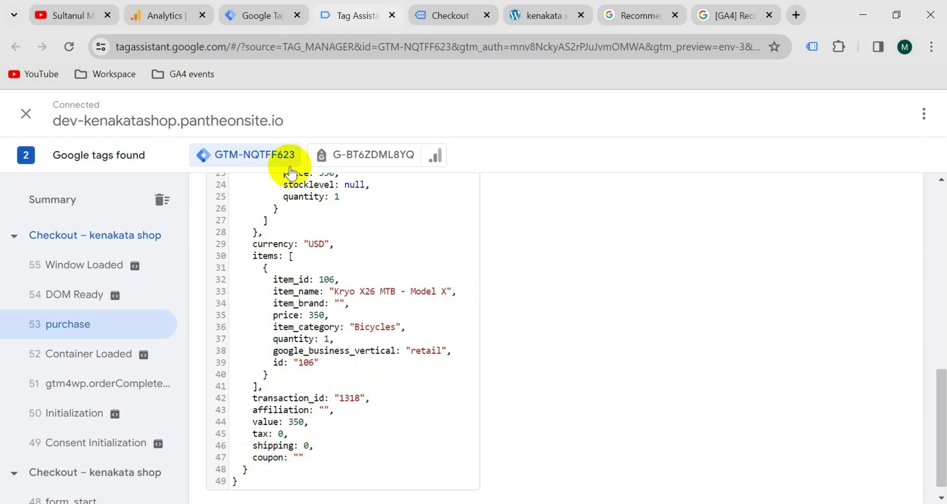
Step: Switch to Tag Manager and start a new user-defined variable of type Data Layer Variable
click(259, 14)
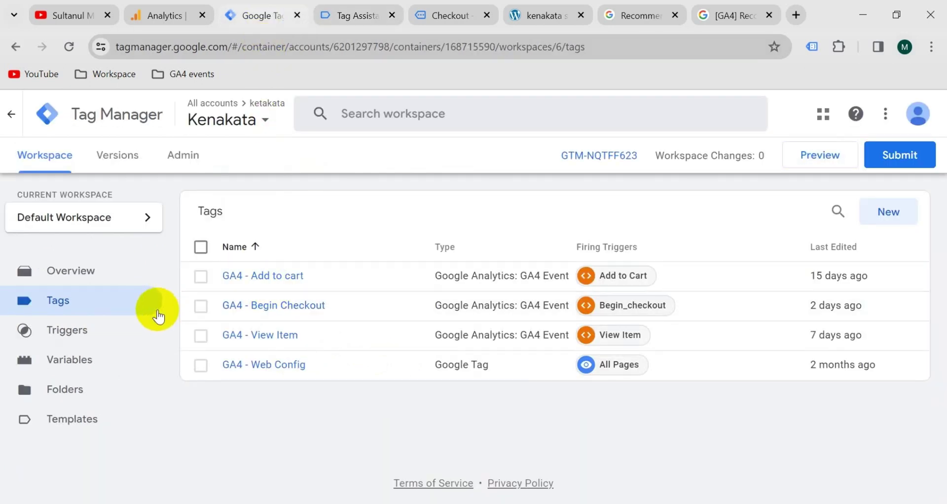
click(96, 363)
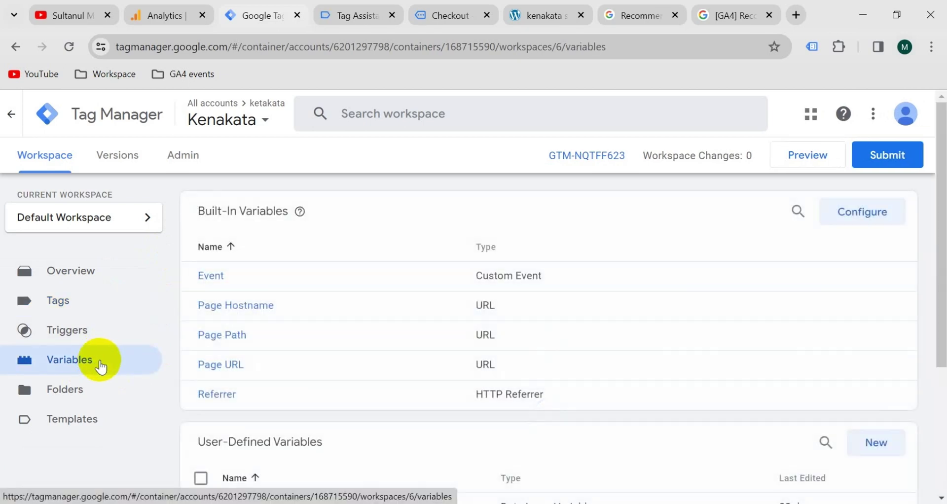
click(877, 443)
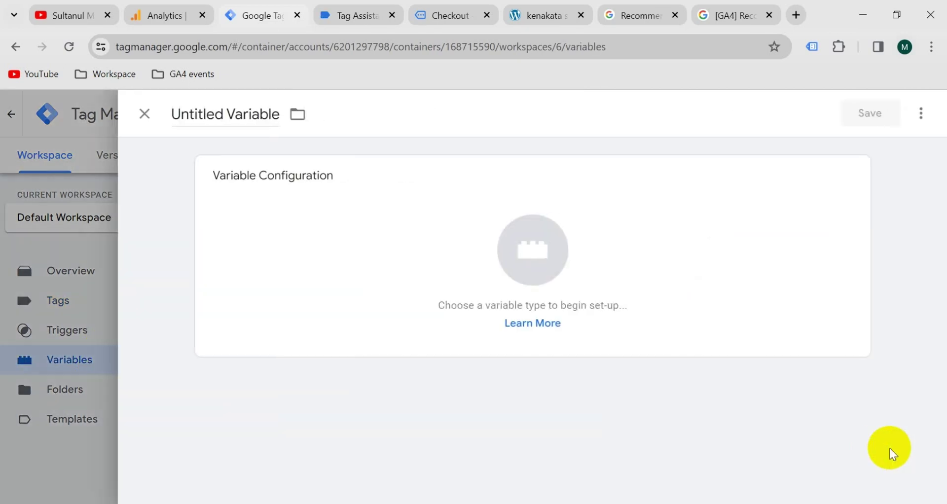
click(379, 277)
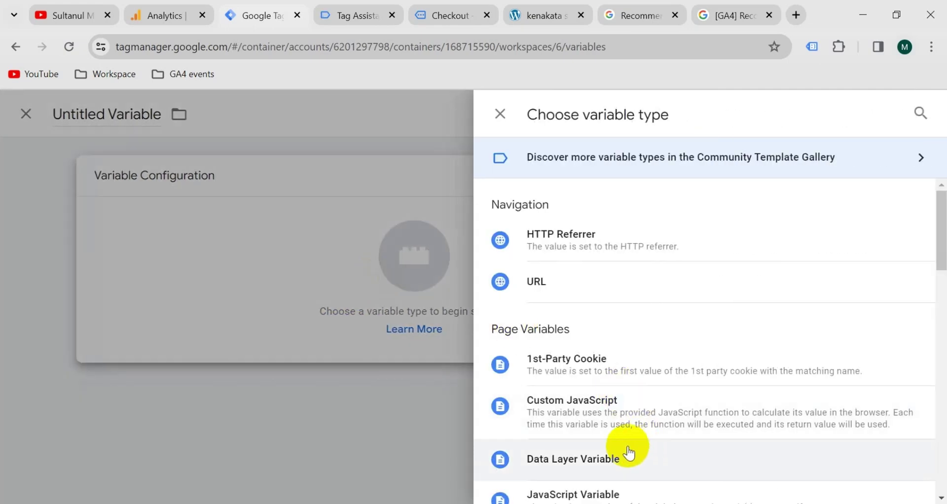
click(628, 452)
click(288, 320)
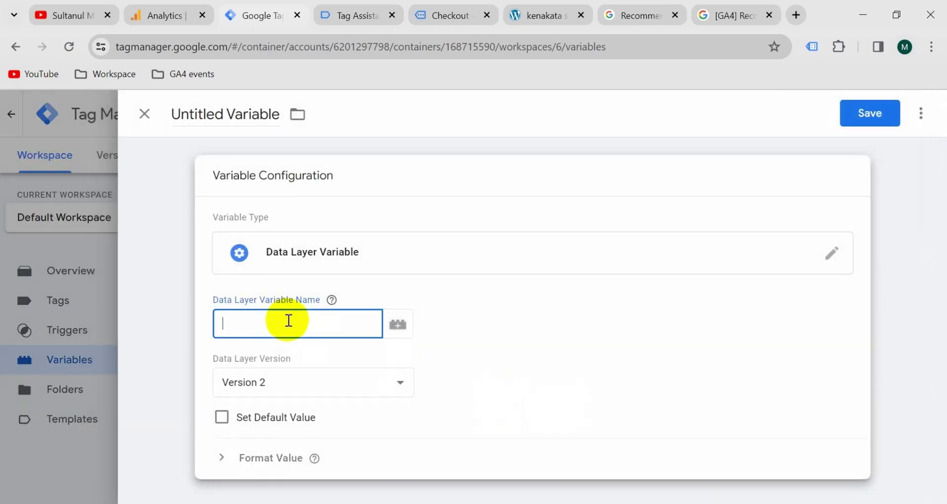
Step: Copy the ecommerce and transaction_id key names from the purchase event's data layer in Tag Assistant
click(353, 16)
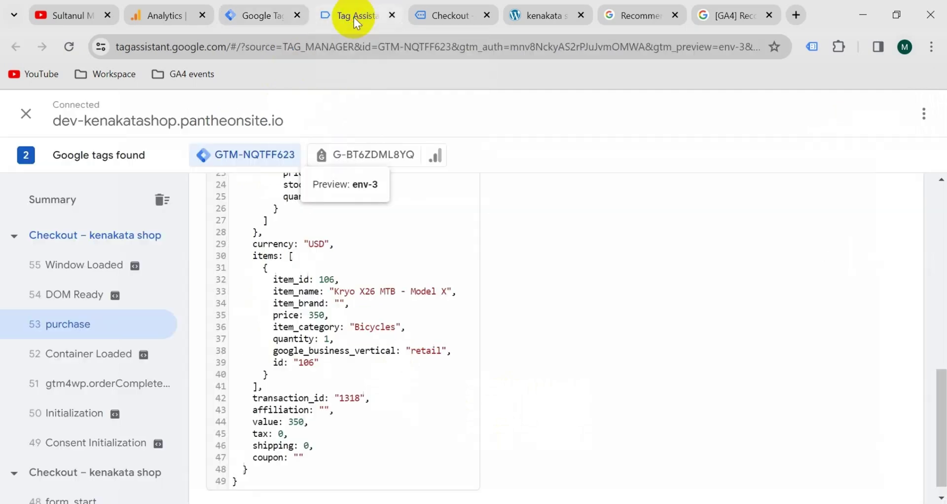
scroll(332, 313, up, 5)
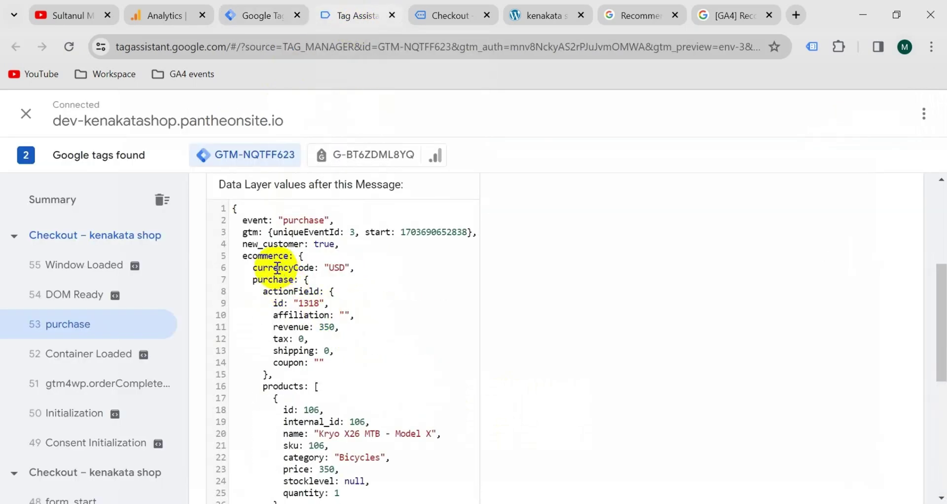
double_click(264, 255)
scroll(313, 347, up, 2)
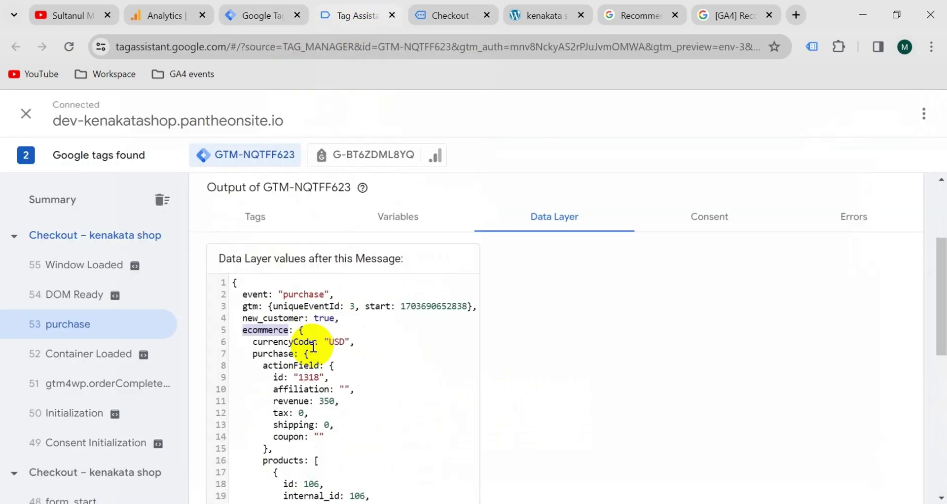
scroll(311, 347, down, 8)
double_click(285, 383)
key(super+c)
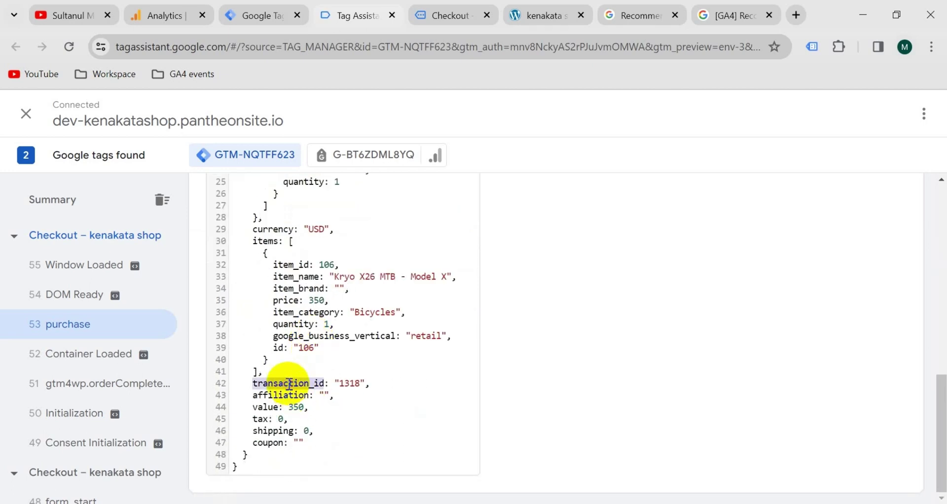
Step: Switch to Tag Manager and set the new variable's Data Layer Variable Name to ecommerce.transaction_id
click(254, 16)
click(256, 323)
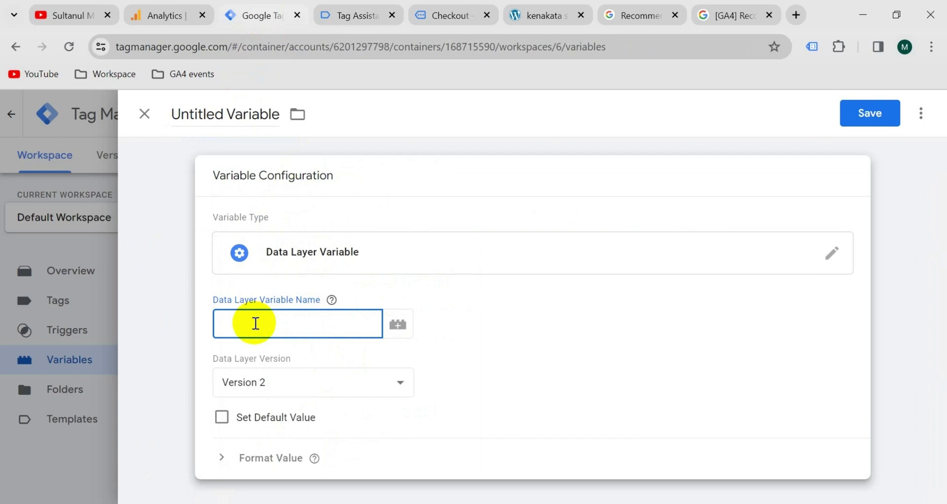
key(super+v)
click(289, 138)
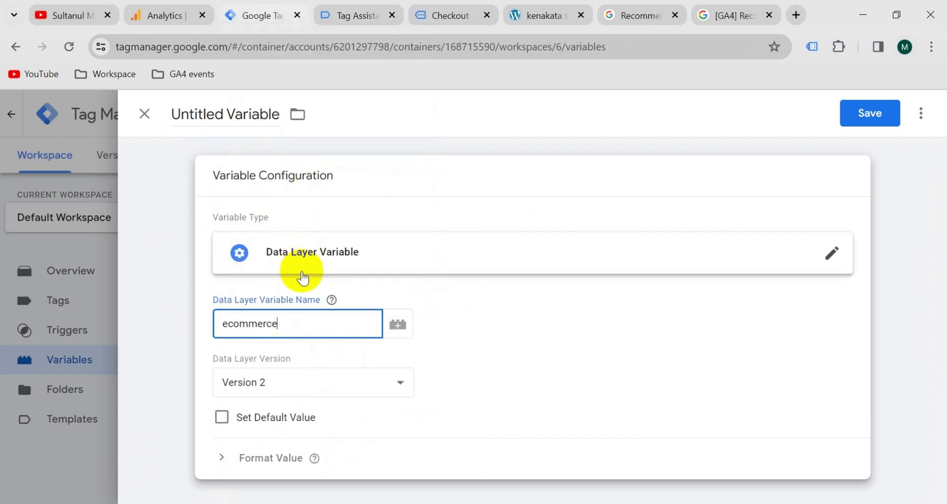
text(.)
key(super+v)
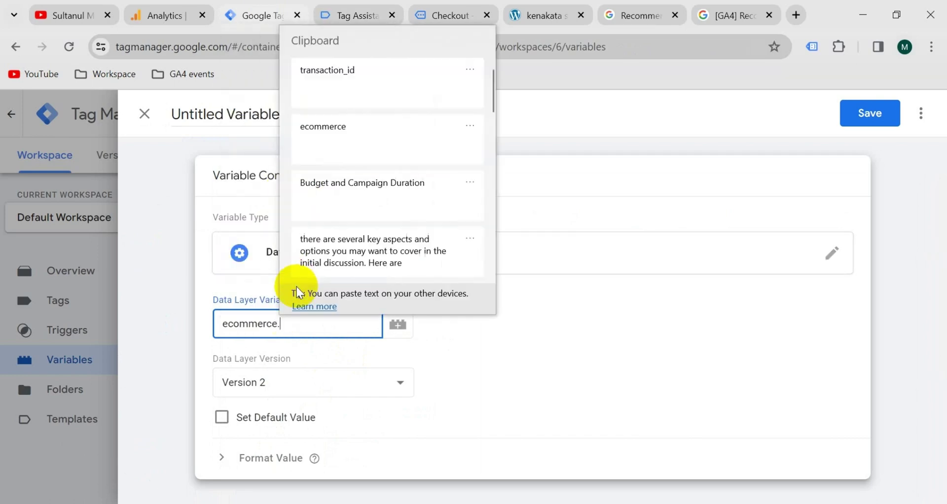
click(365, 75)
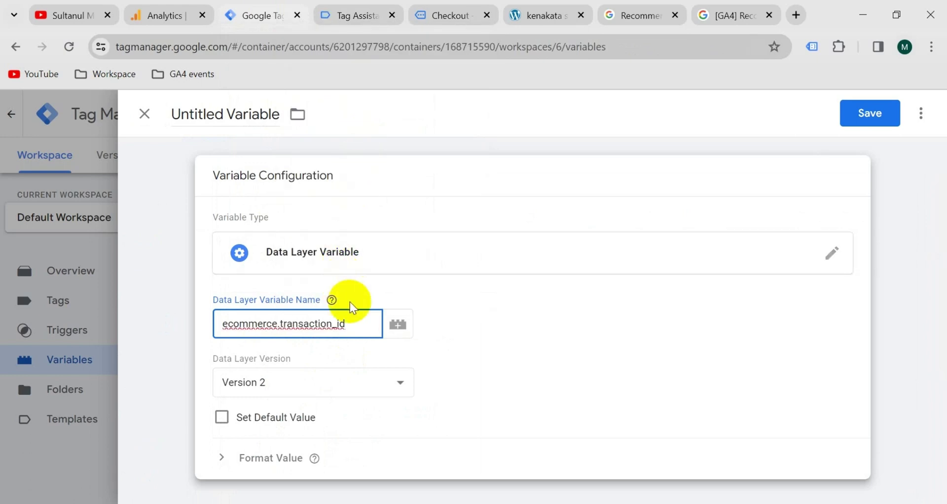
Step: Name the variable transaction_id and save it
click(185, 114)
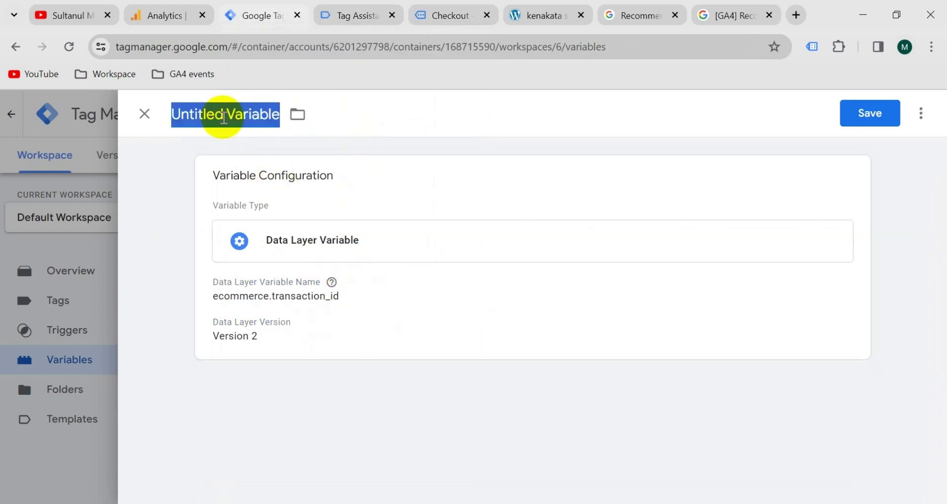
key(ctrl+v)
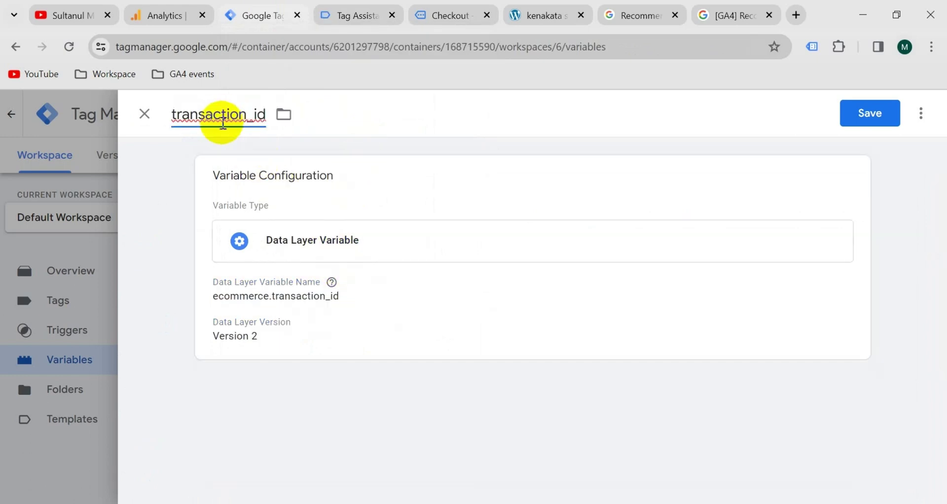
click(883, 108)
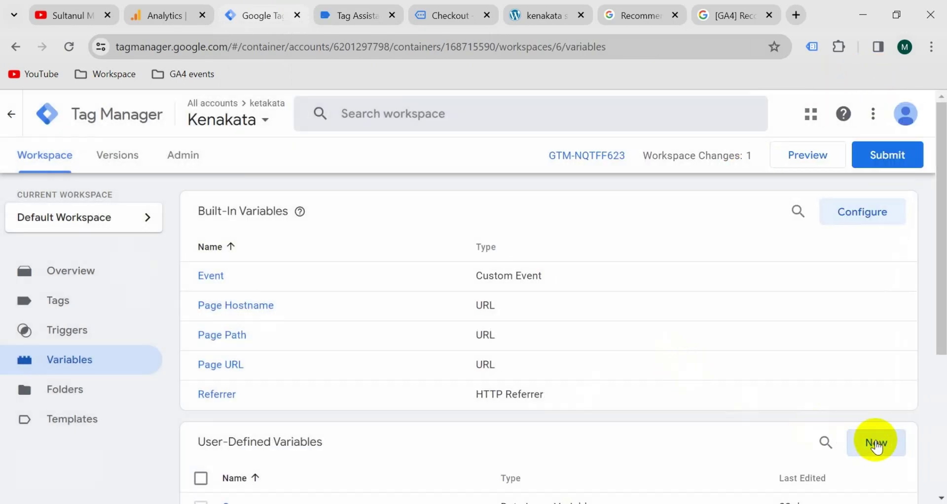
Step: Start another user-defined Data Layer Variable and copy the tax key name from the purchase event's data layer in Tag Assistant
click(874, 441)
click(312, 270)
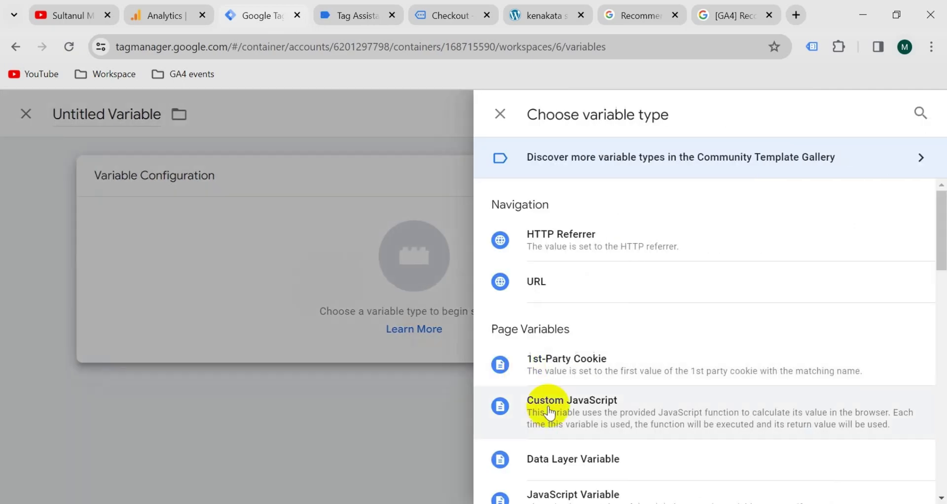
click(554, 447)
click(265, 316)
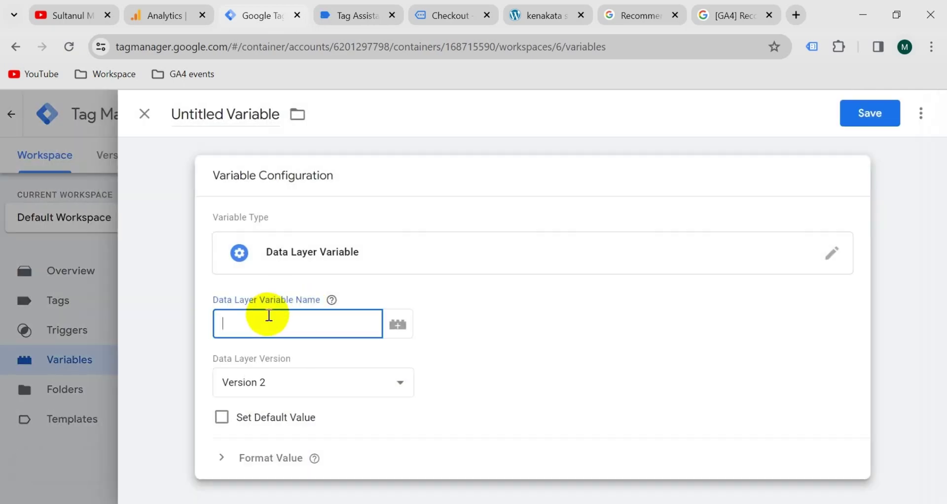
click(346, 17)
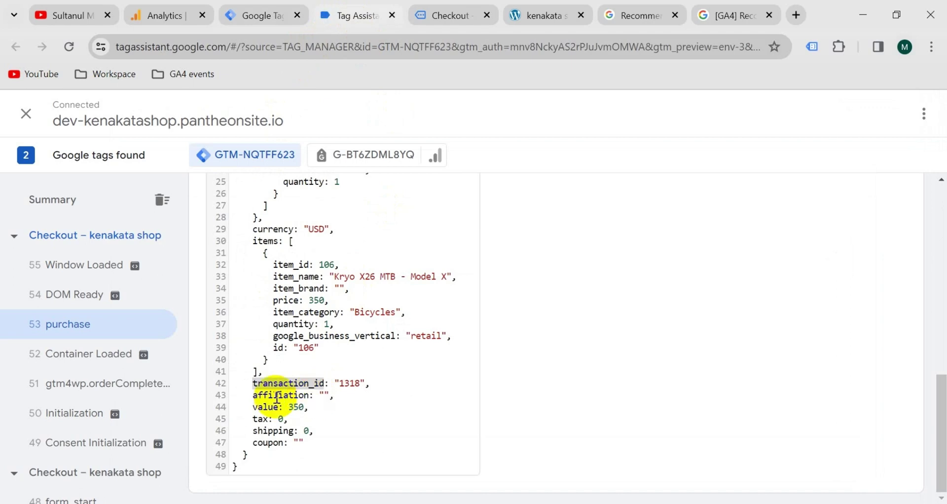
double_click(263, 419)
key(super+c)
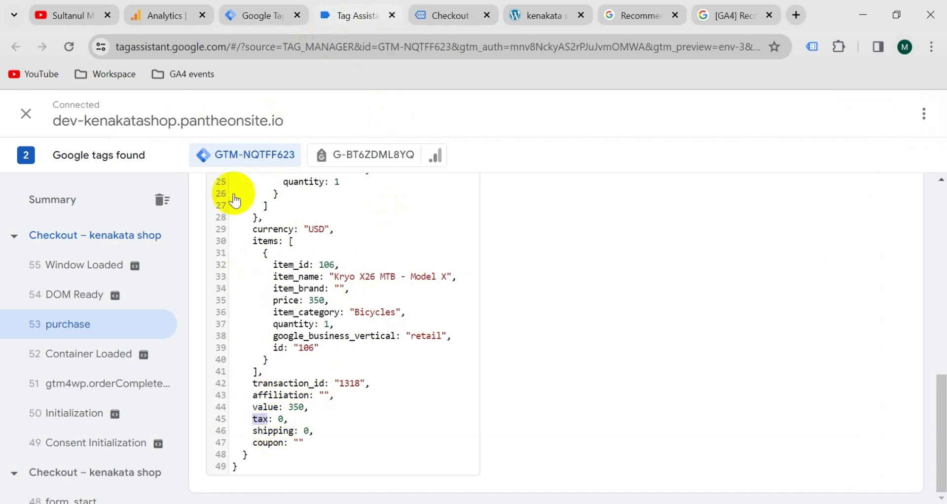
Step: Switch to Tag Manager and set the new variable's Data Layer Variable Name to ecommerce.tax
click(256, 16)
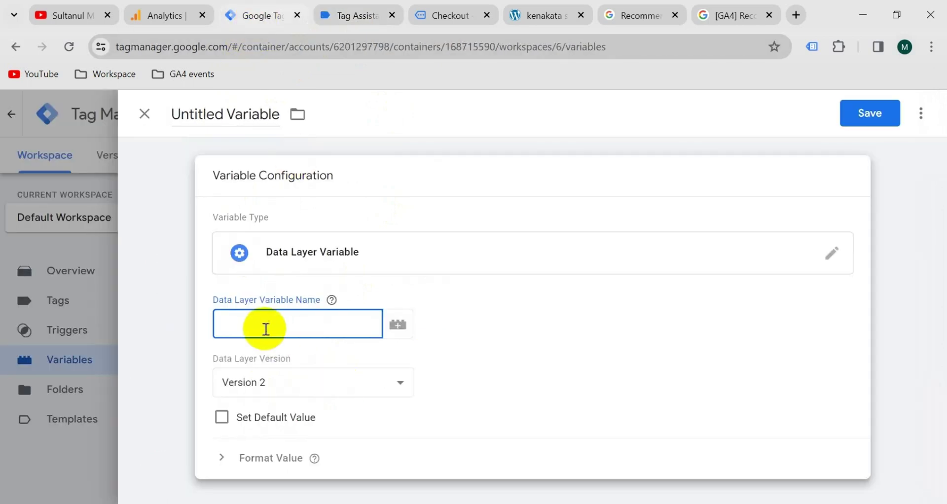
key(super+v)
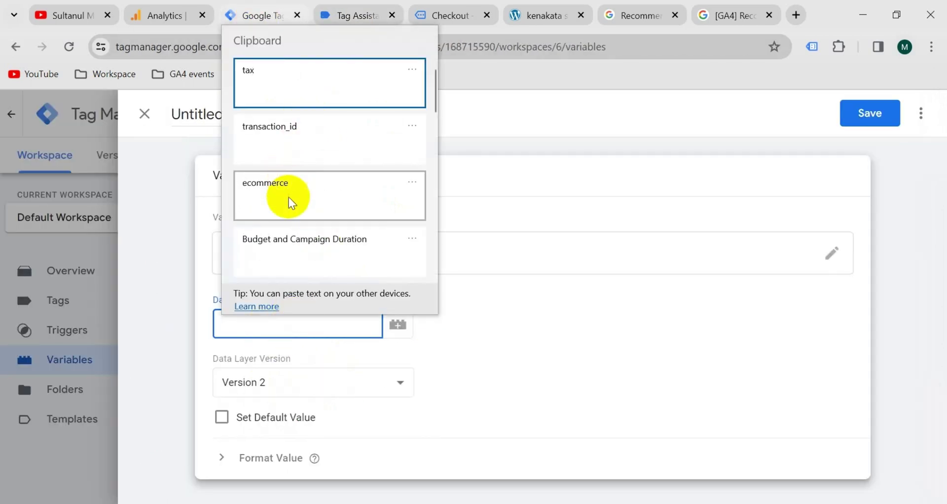
click(290, 199)
text(.)
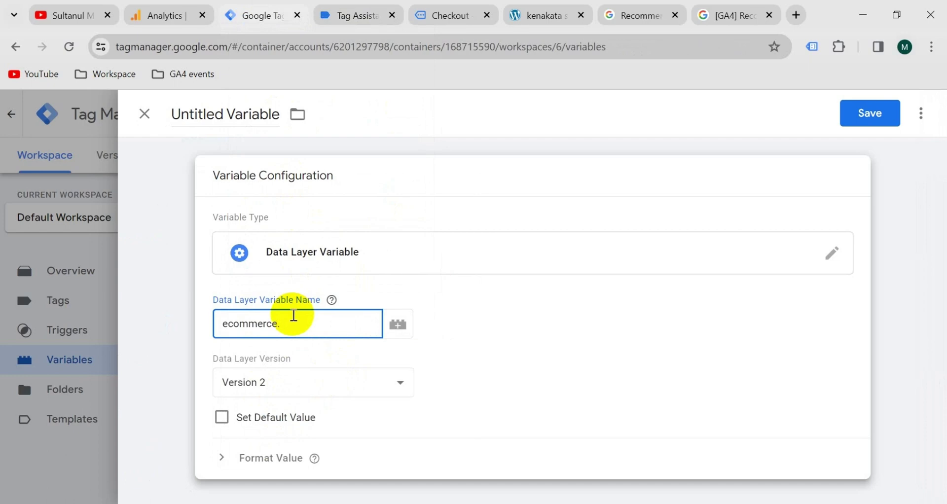
key(super+v)
click(364, 73)
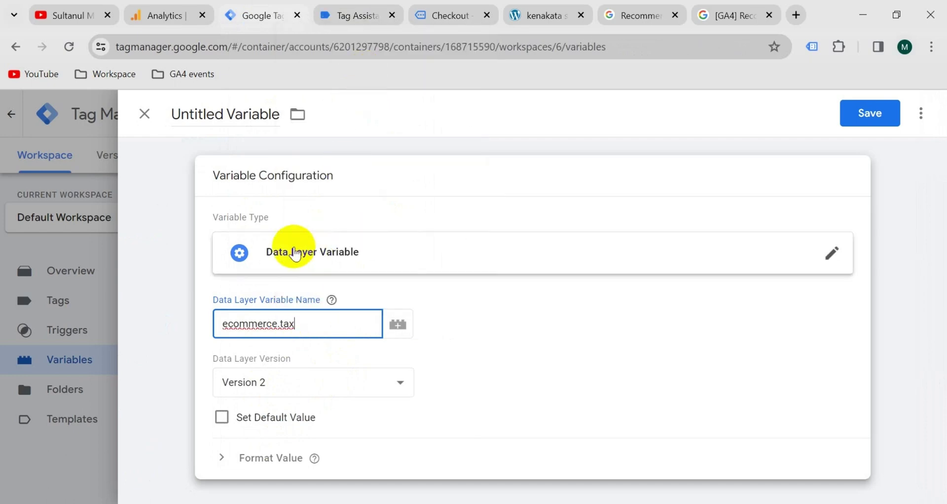
Step: Name the variable tax and save it
click(224, 112)
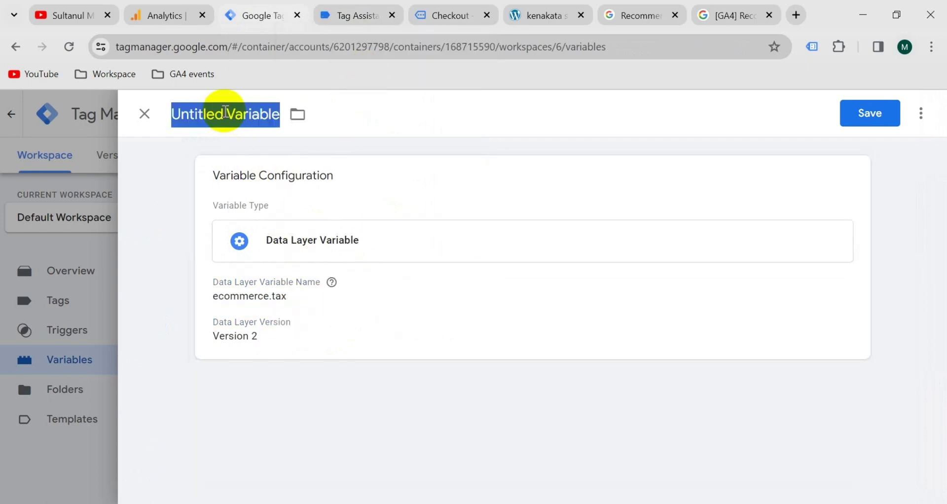
text(tax)
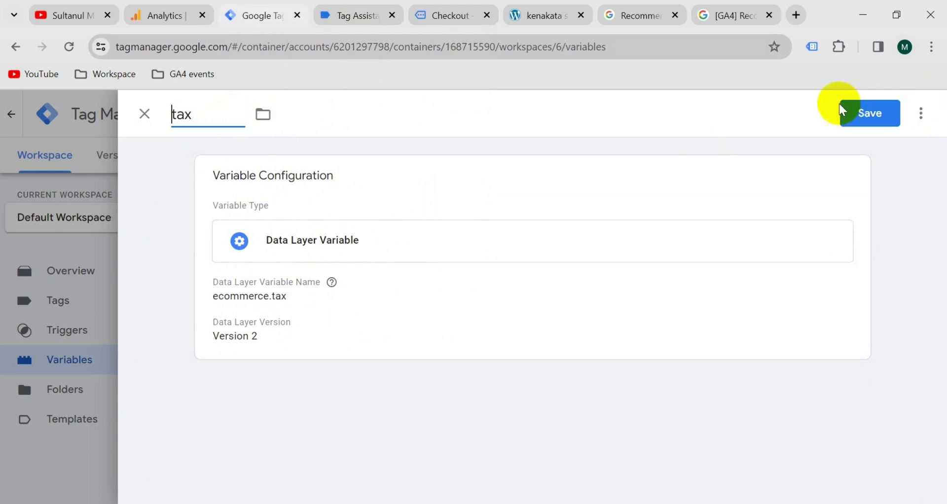
click(844, 110)
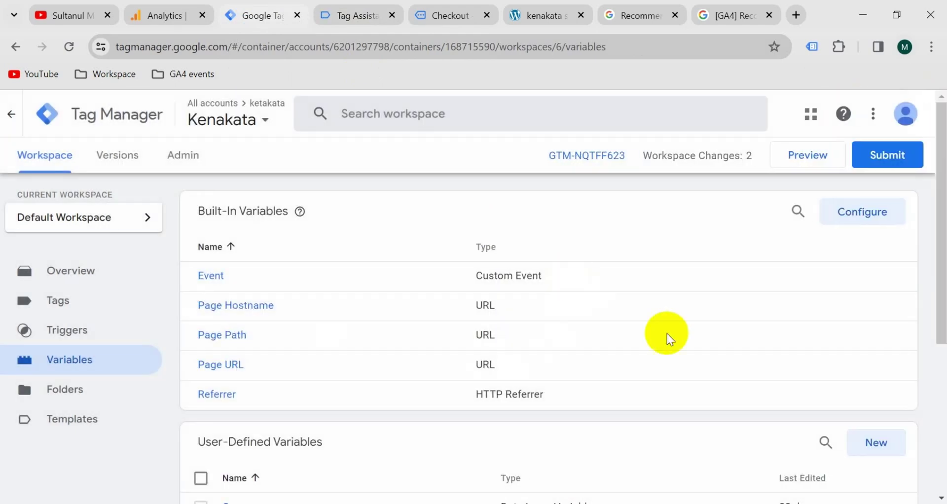
Step: Start another user-defined Data Layer Variable and copy the shipping key name from the purchase event's data layer in Tag Assistant
click(873, 440)
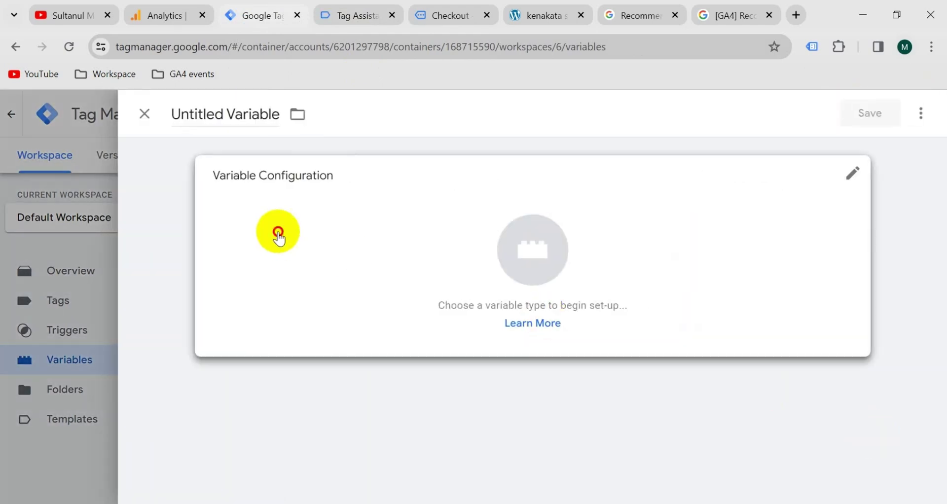
click(285, 239)
click(558, 441)
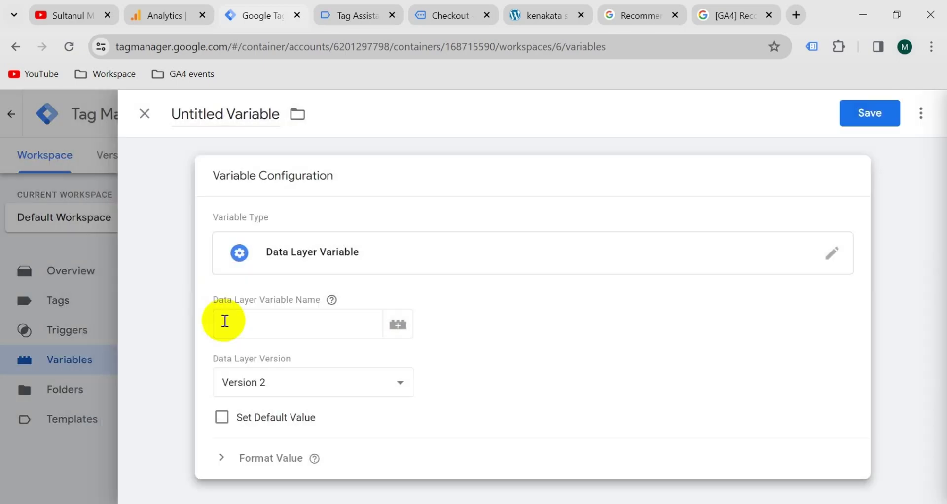
click(275, 334)
click(344, 16)
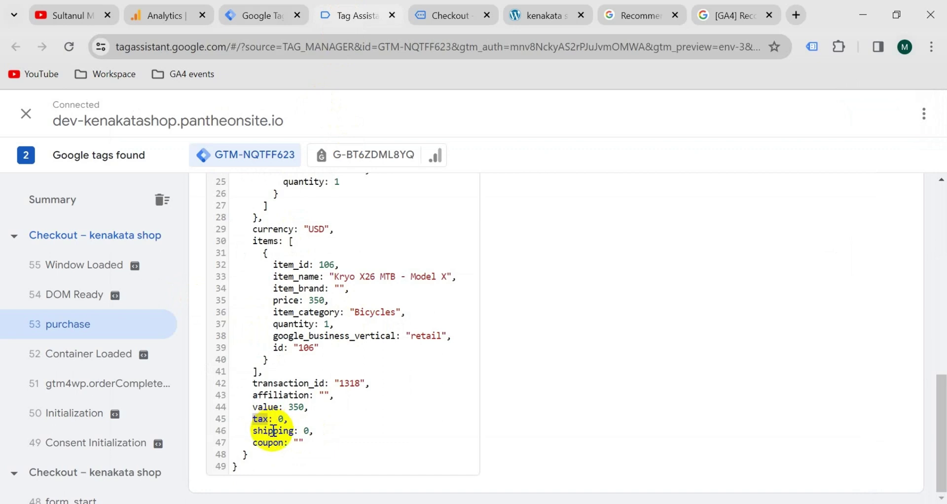
drag(253, 419, 257, 54)
key(super+c)
Step: Switch to Tag Manager and set the new variable's Data Layer Variable Name to ecommerce.shipping
click(260, 18)
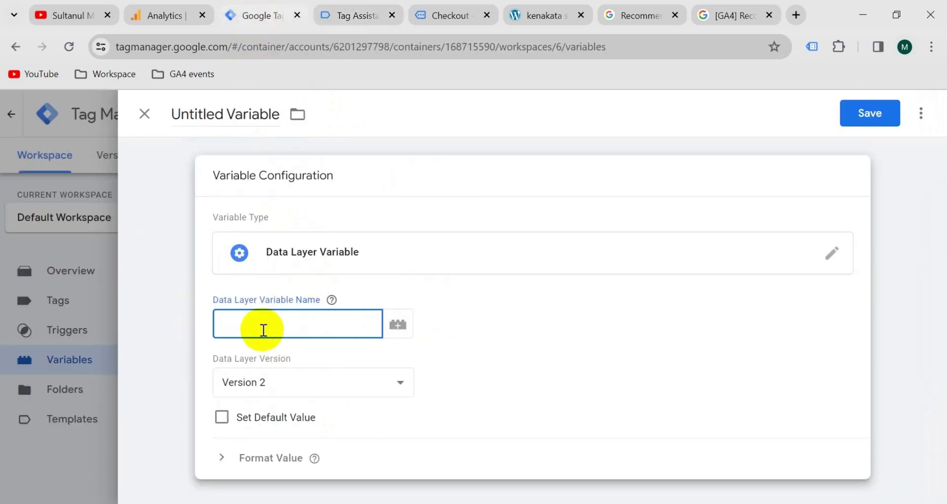
key(super+v)
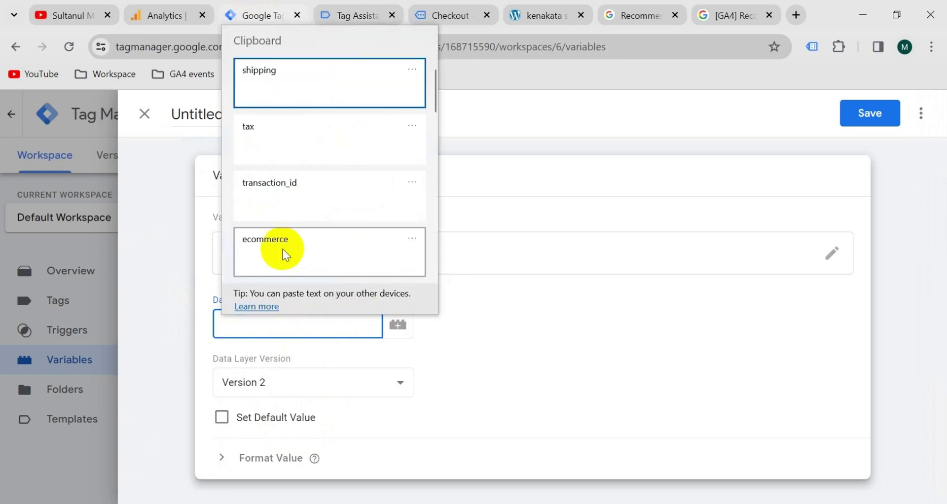
click(257, 253)
text(.)
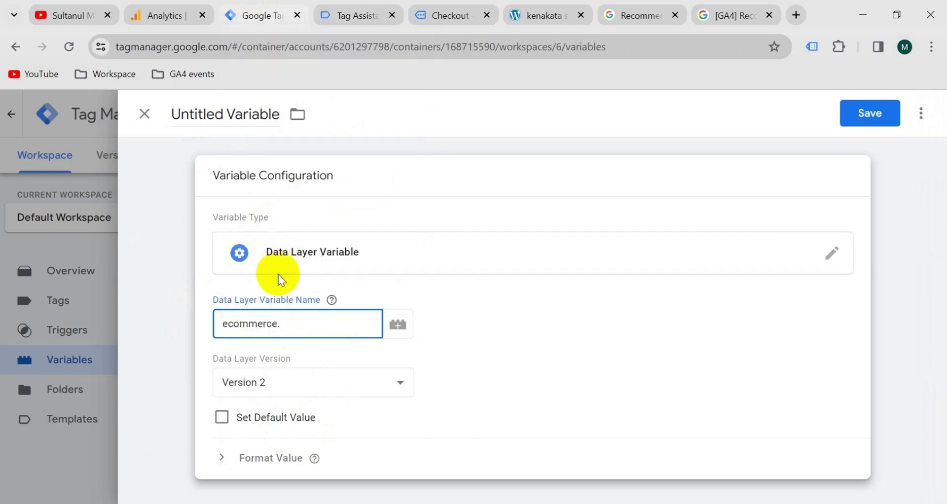
key(super+v)
click(366, 83)
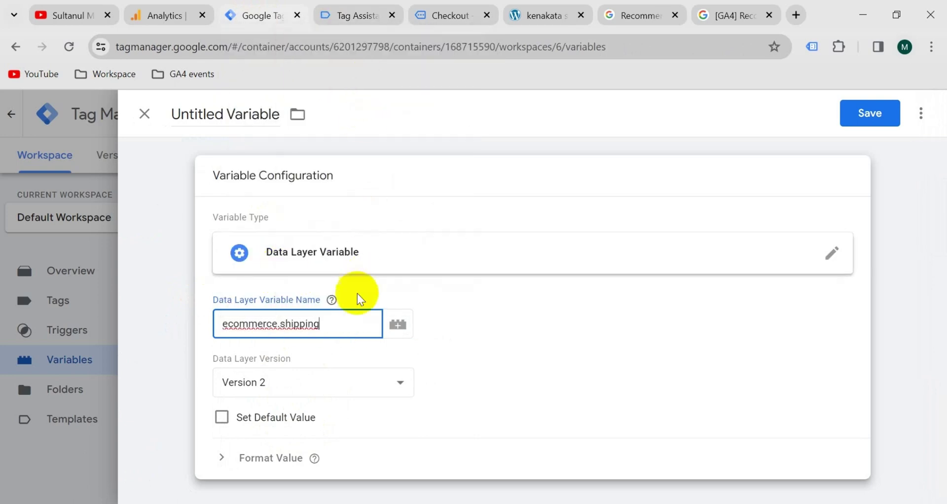
Step: Name the variable shipping and save it
click(217, 110)
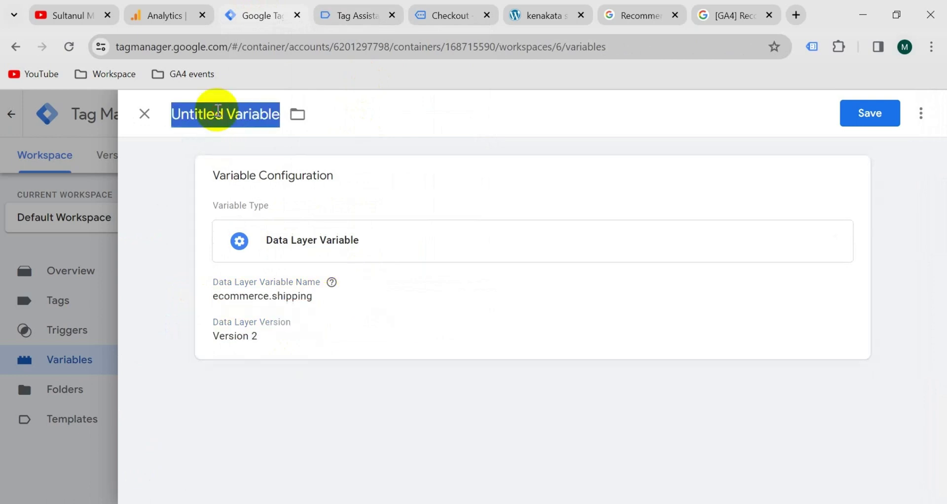
key(ctrl+v)
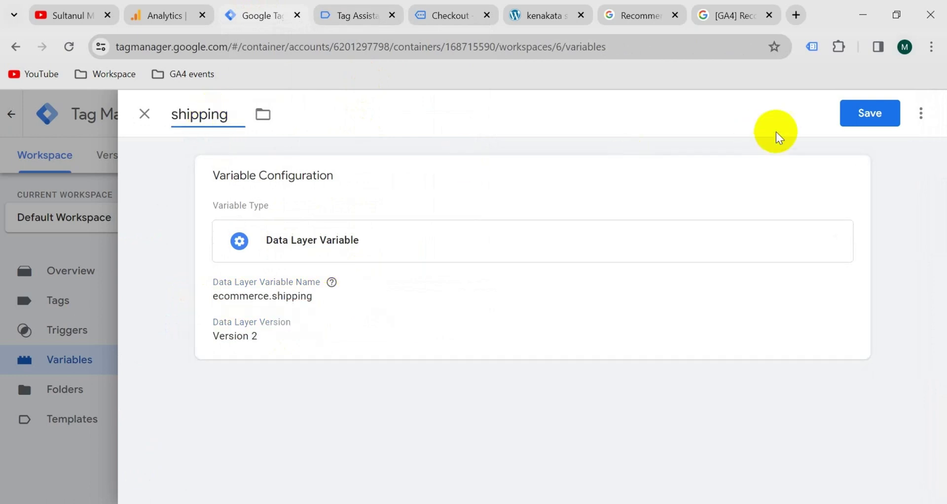
click(849, 116)
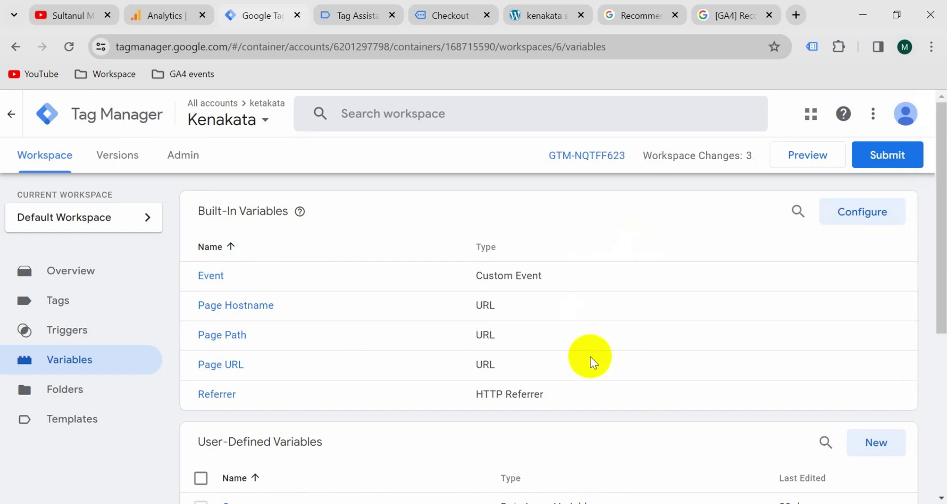
Step: Check the list of user-defined variables and start a new trigger of type Custom Event
scroll(592, 360, down, 5)
scroll(345, 355, down, 2)
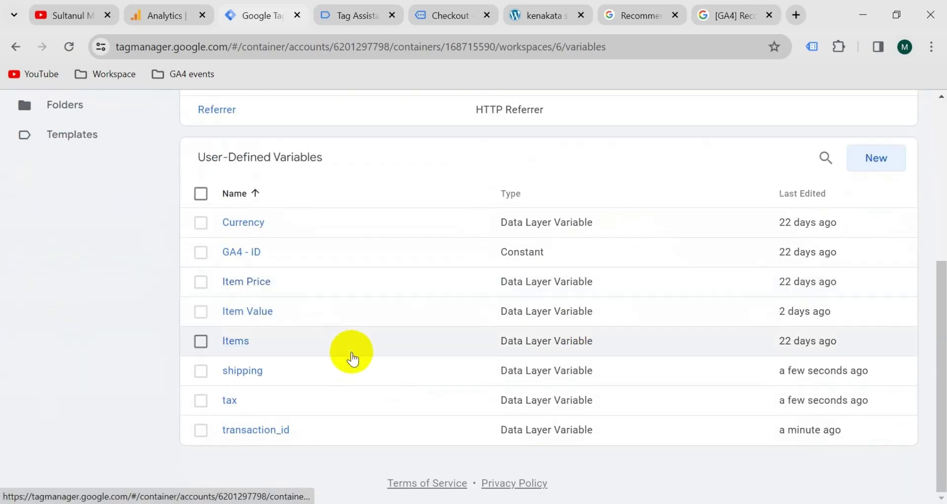
scroll(363, 364, up, 3)
click(85, 196)
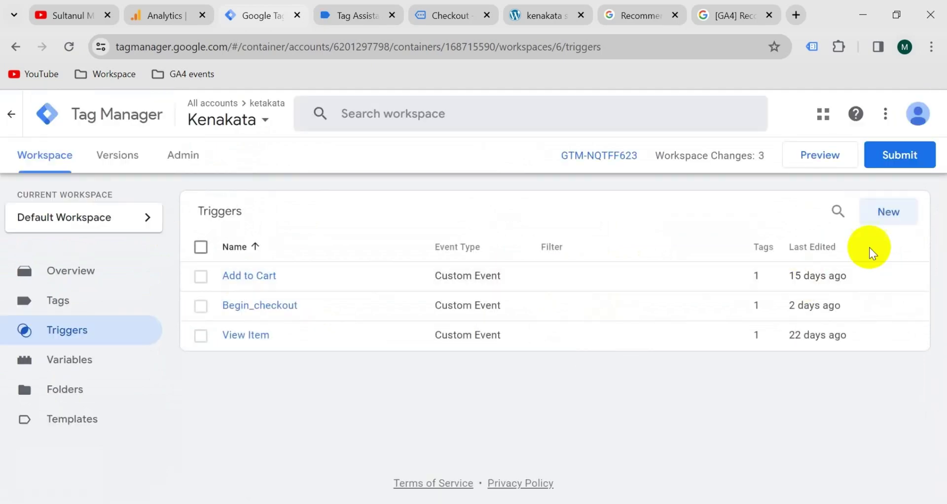
click(882, 219)
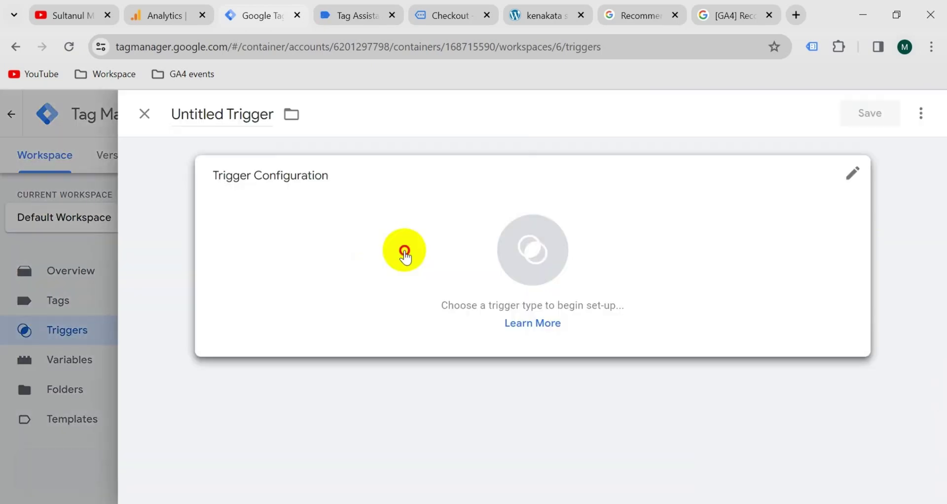
click(406, 254)
scroll(718, 331, down, 8)
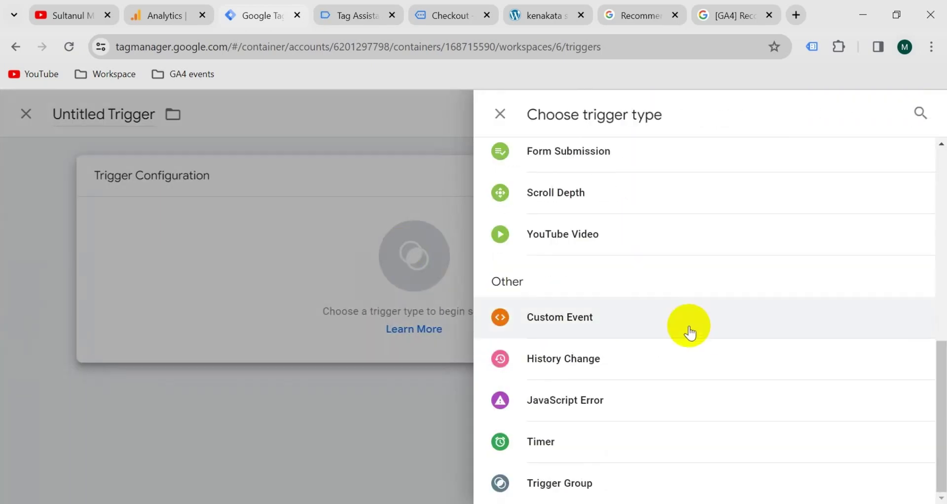
click(595, 329)
click(266, 332)
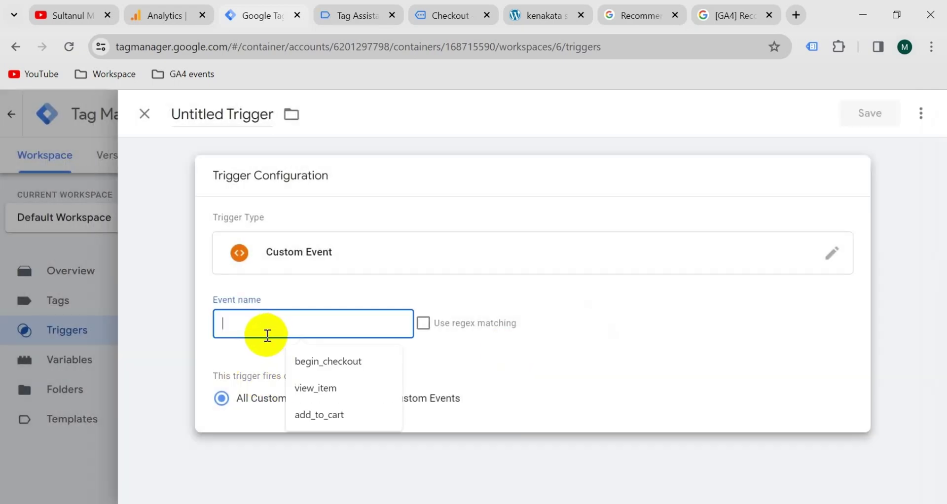
Step: Copy the event name purchase from the data layer in Tag Assistant and set it as the Tag Manager trigger's Event name
click(350, 22)
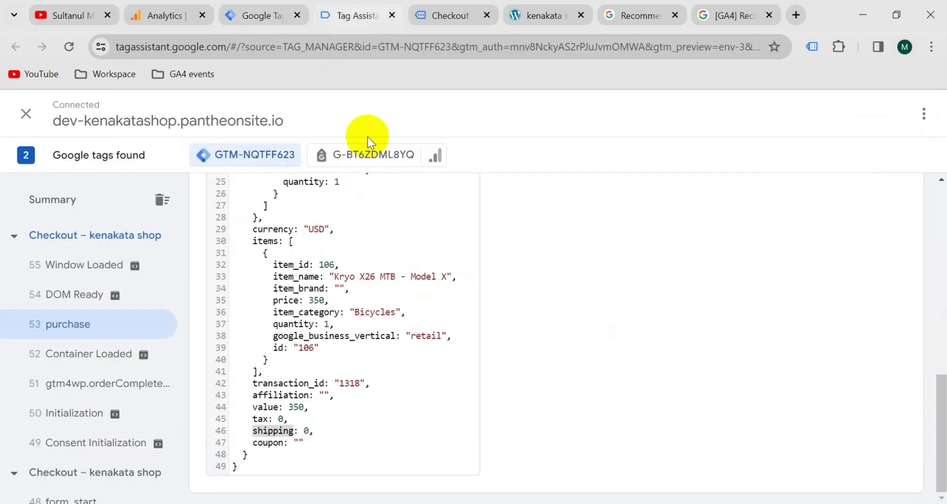
scroll(397, 310, up, 10)
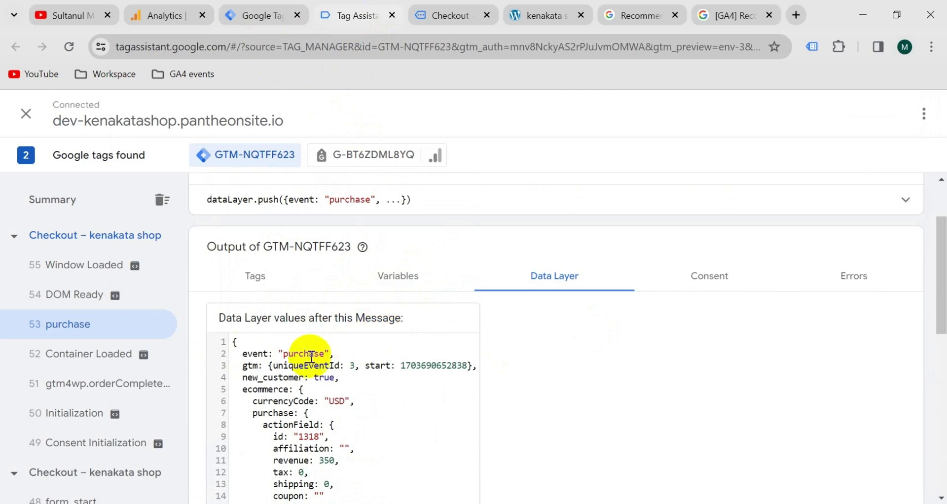
double_click(308, 354)
key(ctrl+c)
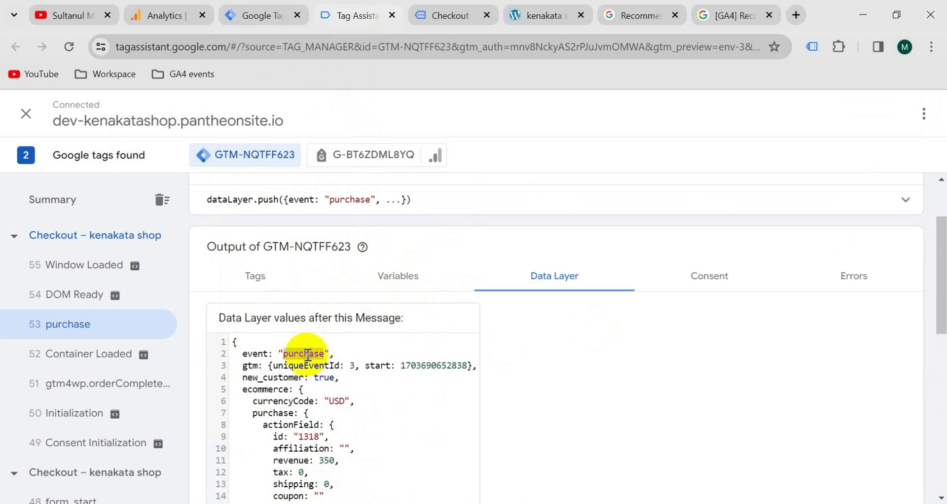
click(255, 16)
key(ctrl+v)
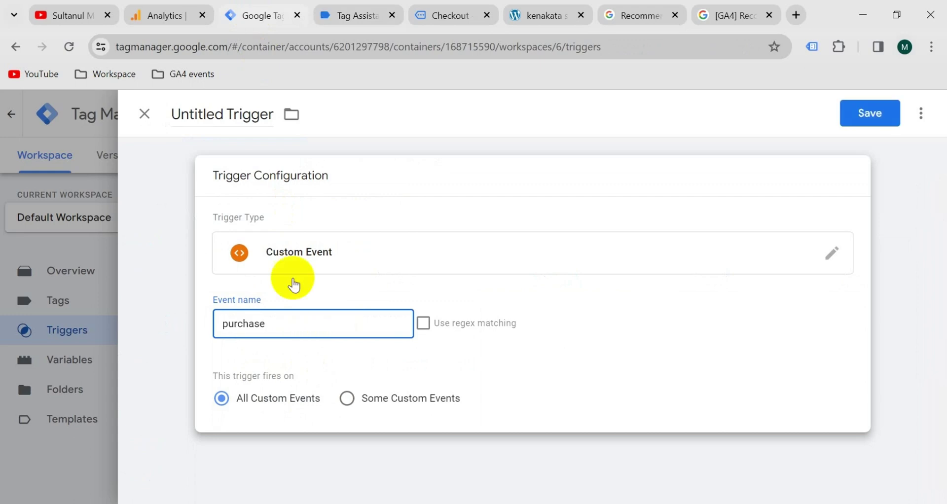
Step: Name the custom event trigger Purchase and save it
click(227, 116)
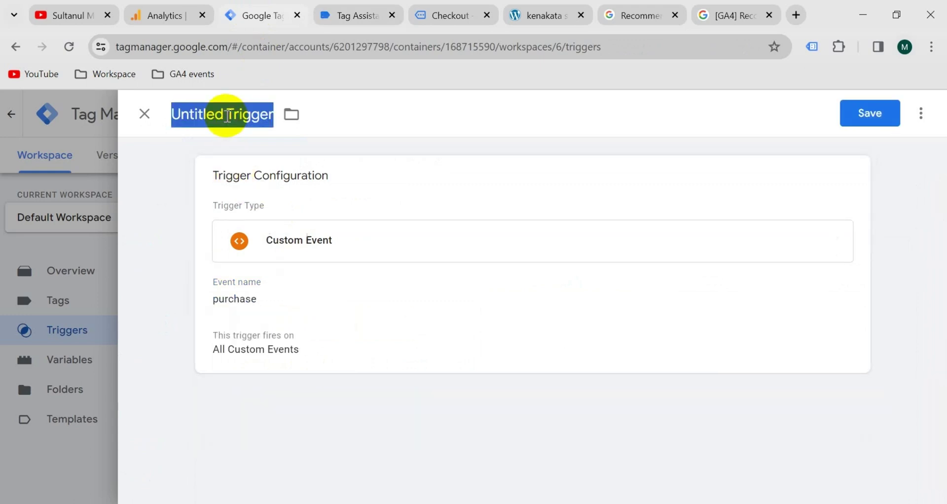
text(Purchase)
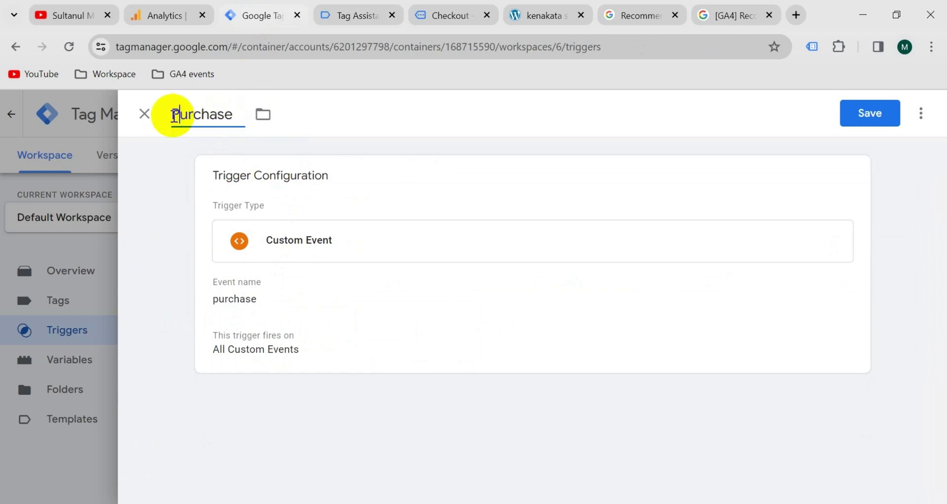
click(863, 117)
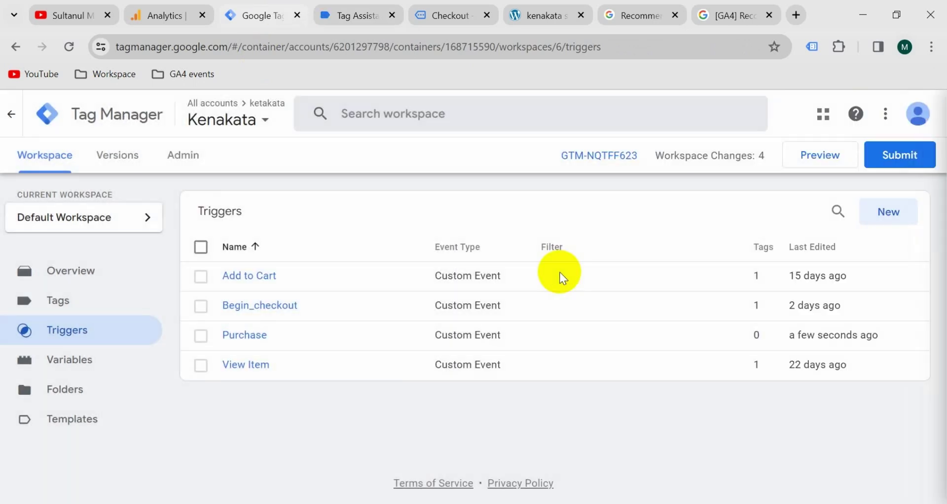
Step: Start a new tag of type Google Analytics: GA4 Event
click(88, 301)
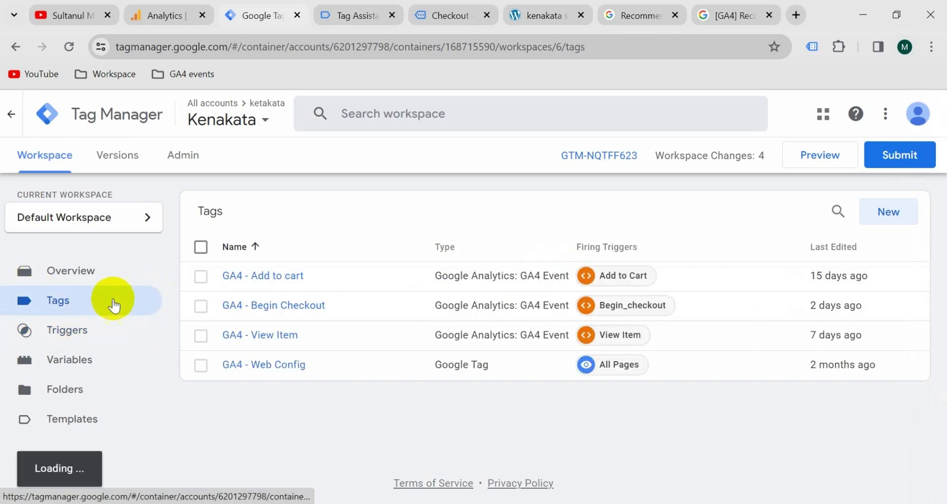
click(878, 213)
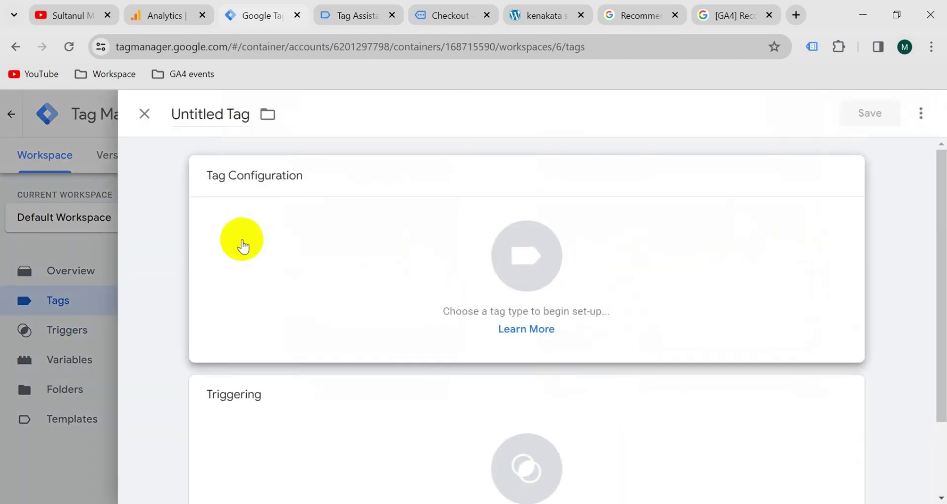
click(468, 327)
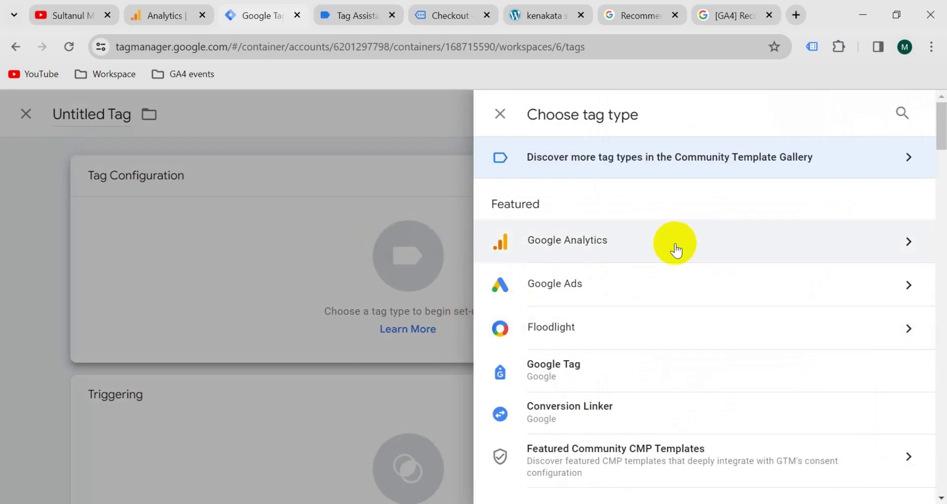
click(674, 245)
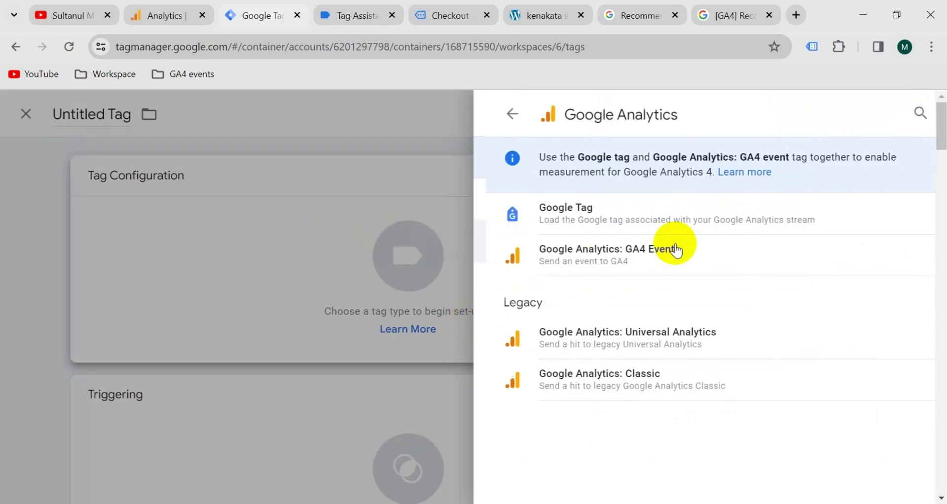
click(599, 257)
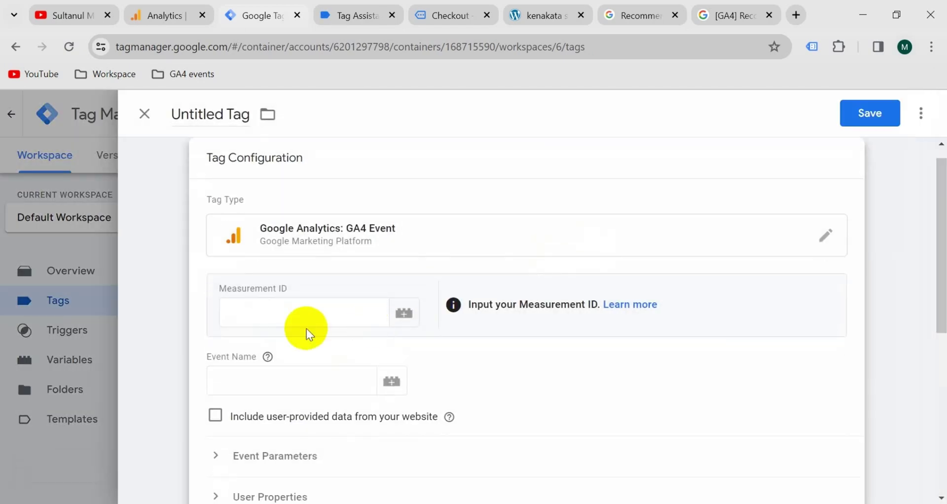
Step: Set the tag's Measurement ID to the variable {{GA4 - ID}} and its Event Name to purchase
click(242, 309)
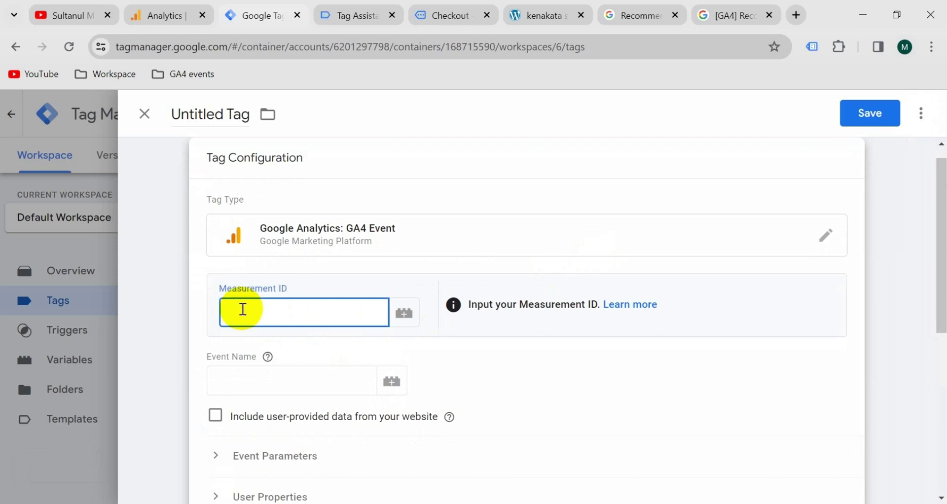
text({{)
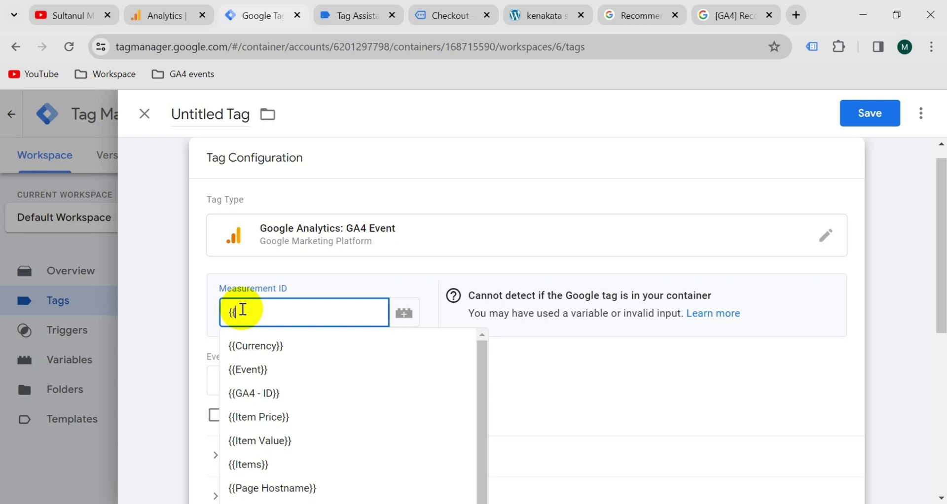
key(Down)
key(Down)
key(Down)
key(Return)
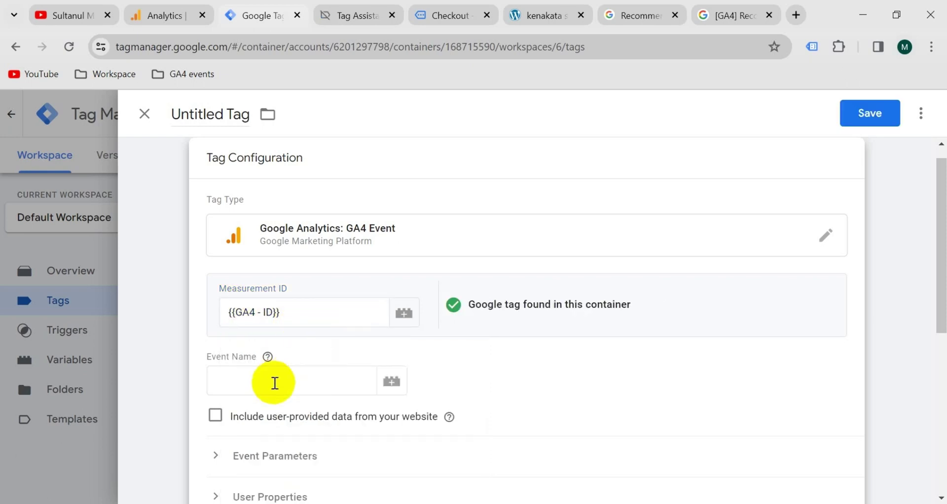
click(275, 383)
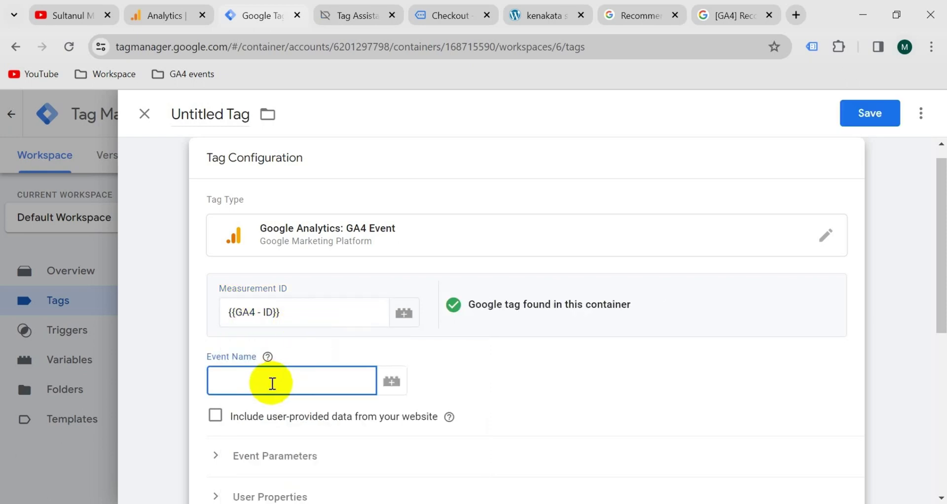
text(purchase)
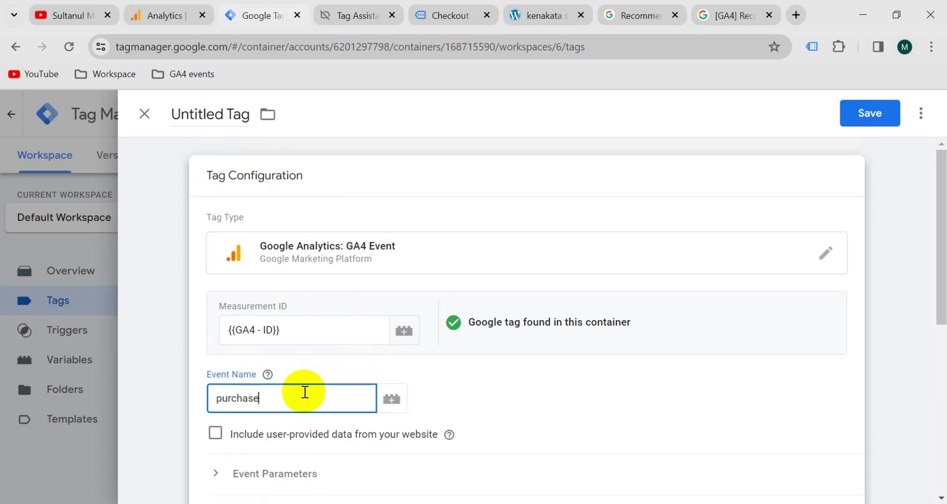
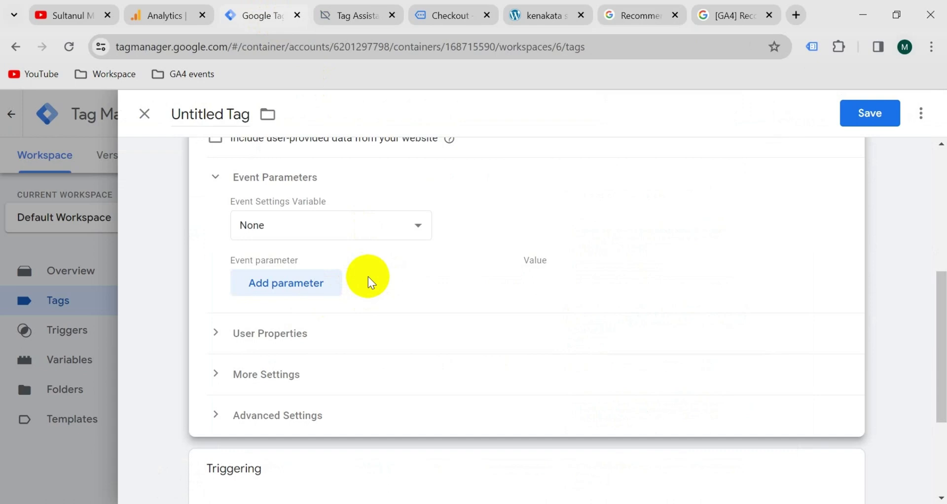
Step: Add six empty event parameter rows to the purchase tag
click(296, 286)
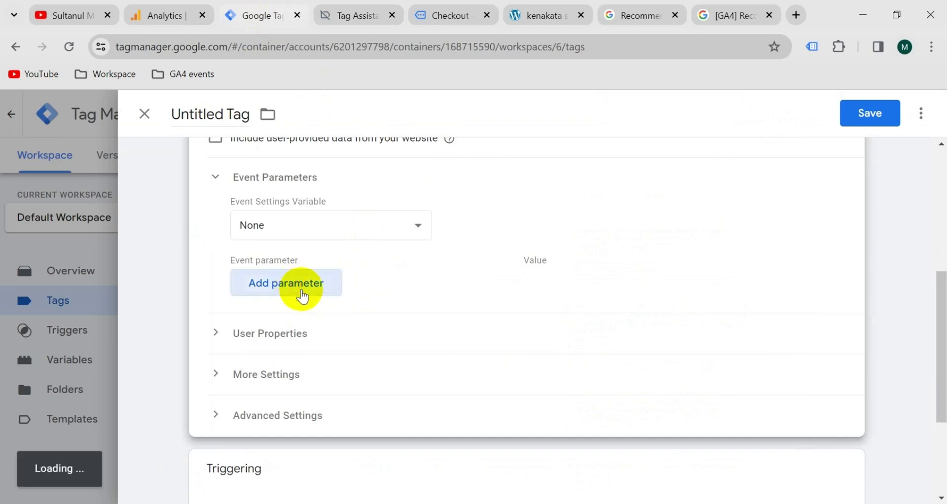
click(293, 322)
click(304, 365)
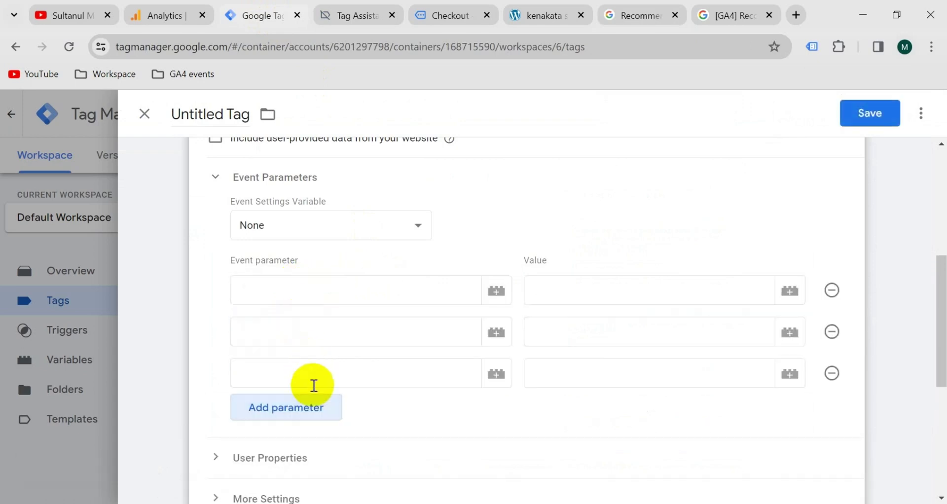
click(309, 409)
click(310, 447)
click(307, 488)
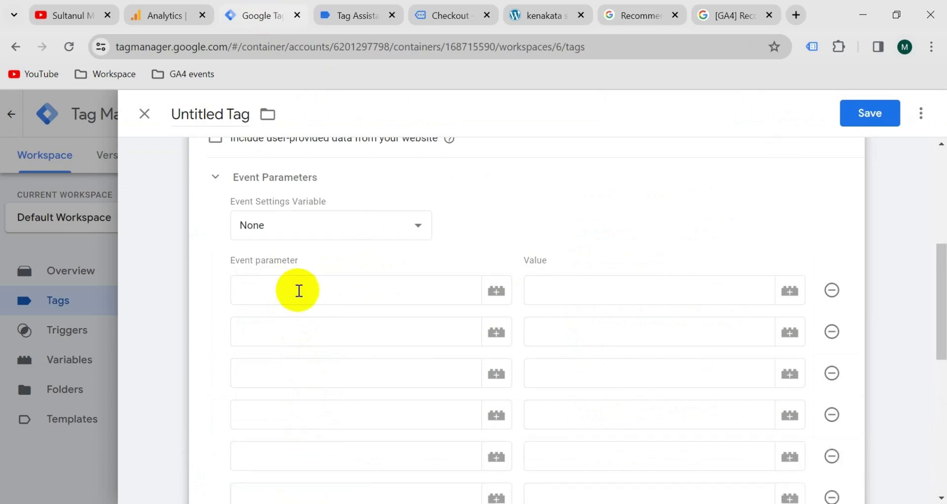
Step: Switch to the GA4 recommended events reference and copy the purchase parameter names currency, transaction_id, value, shipping, tax and items one by one
click(641, 20)
double_click(273, 178)
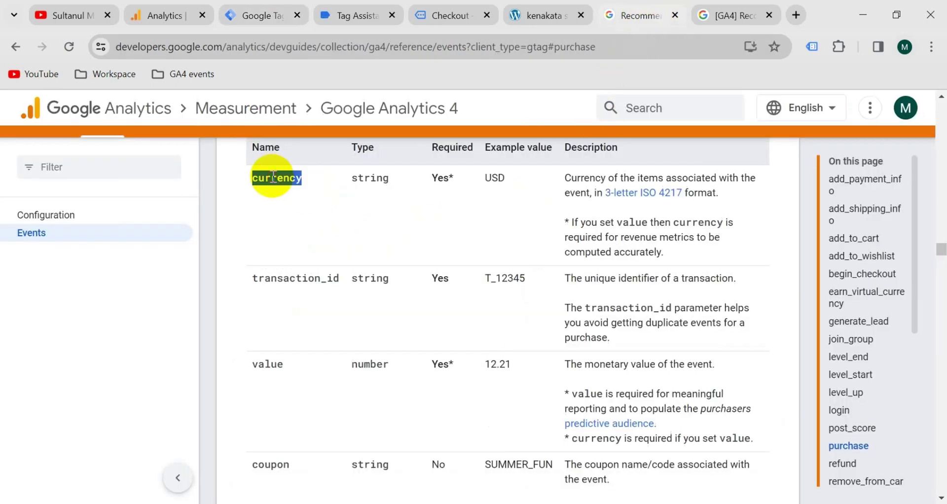
double_click(294, 279)
double_click(271, 364)
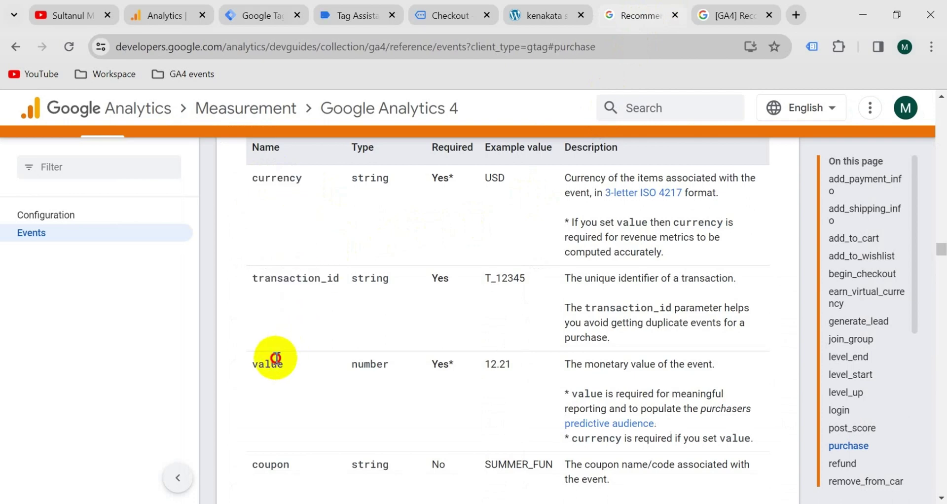
scroll(302, 458, down, 3)
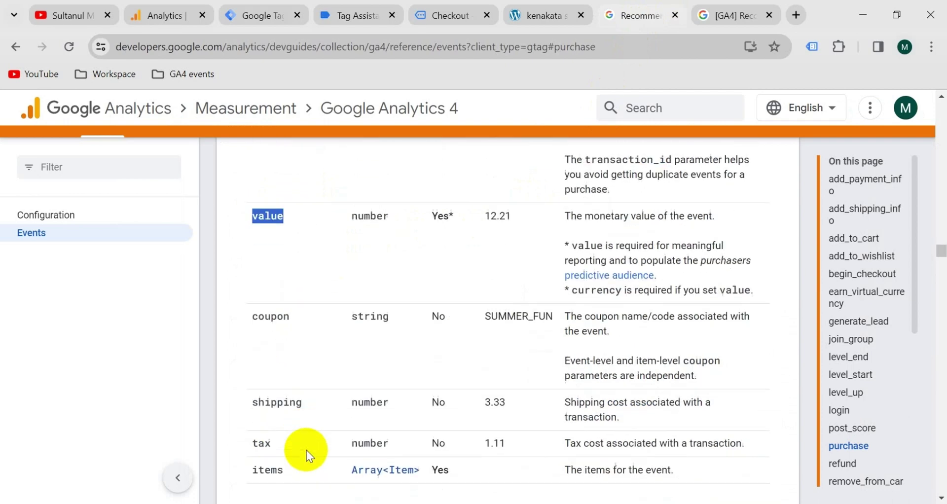
double_click(278, 403)
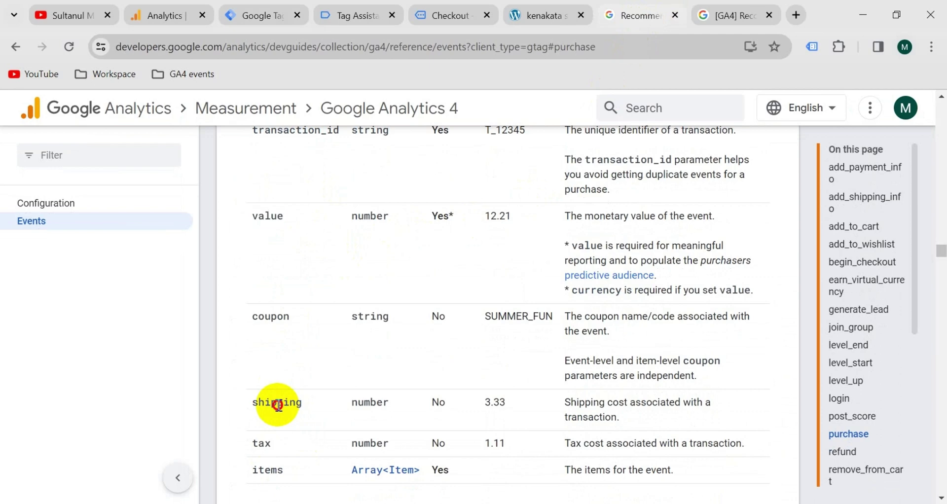
click(266, 445)
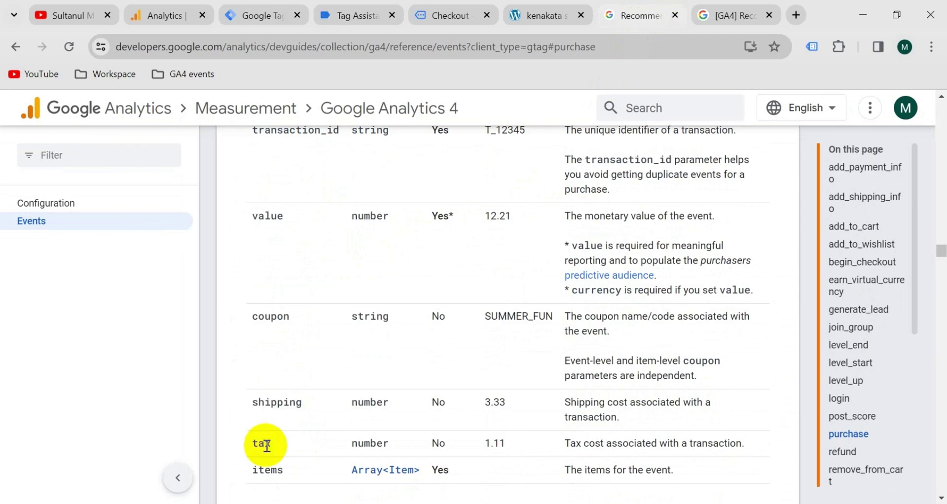
double_click(277, 470)
key(super+c)
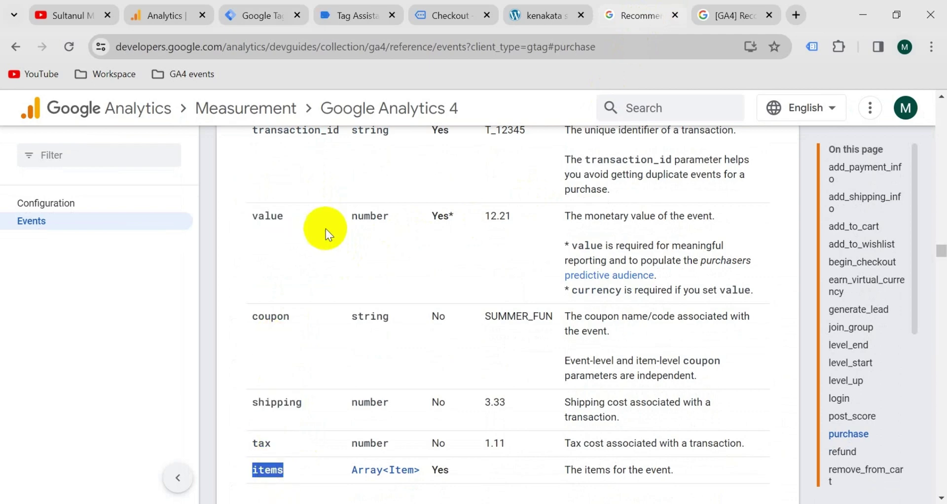
Step: Switch to Tag Manager and fill the first two event parameter names with the copied items and tax
click(265, 18)
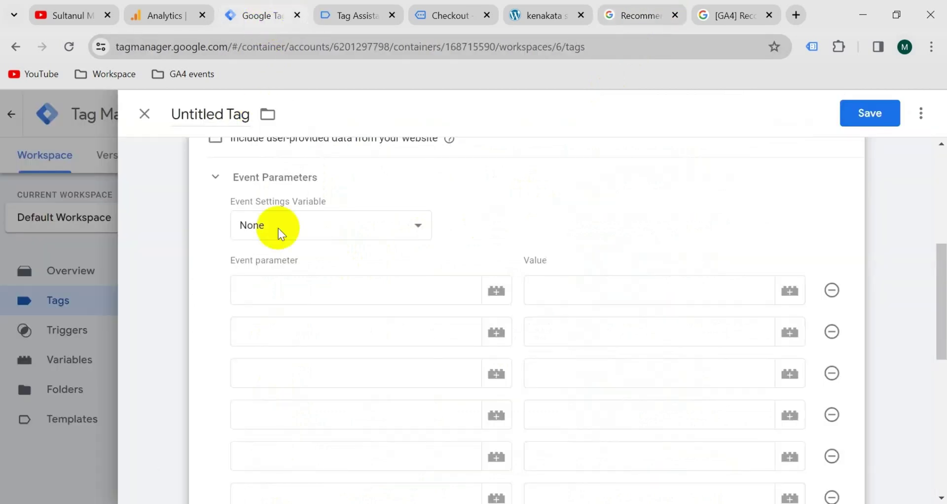
click(269, 296)
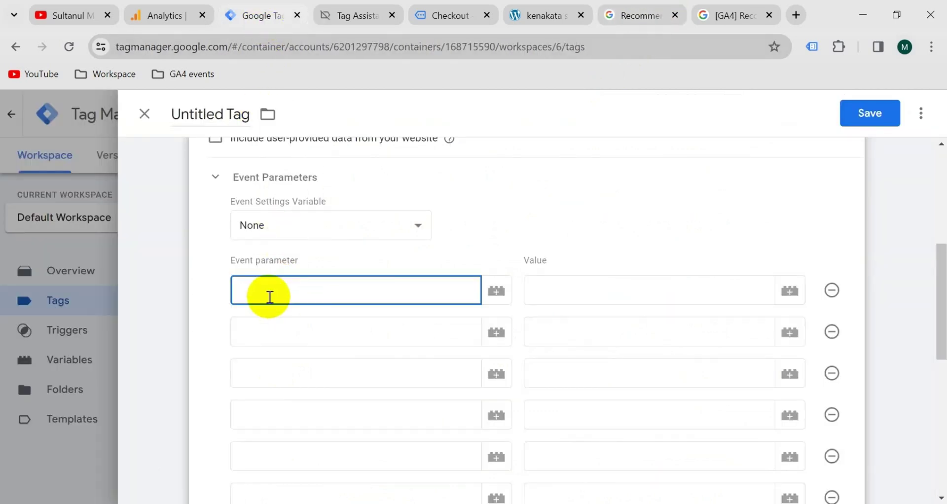
key(super+v)
click(297, 195)
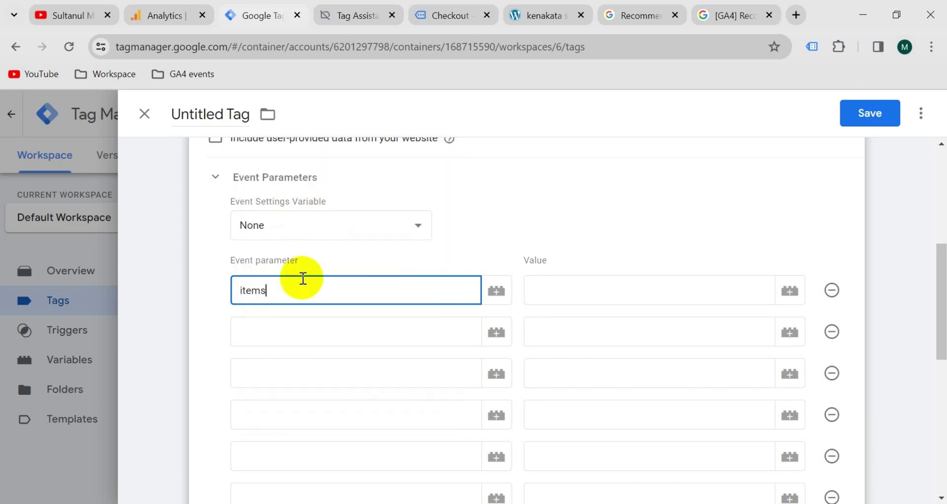
click(275, 322)
key(super+v)
click(295, 150)
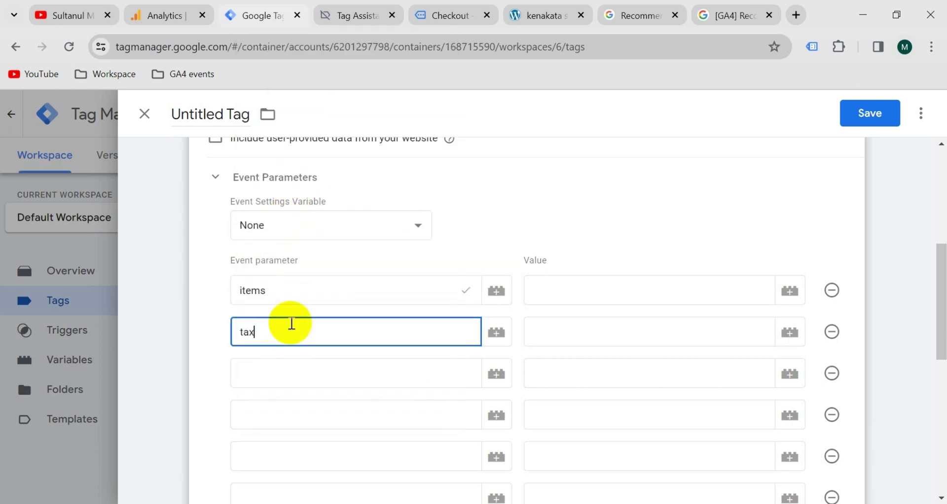
Step: Fill the third and fourth event parameter names with shipping and value from the clipboard history
click(277, 372)
key(super+v)
click(297, 237)
click(275, 416)
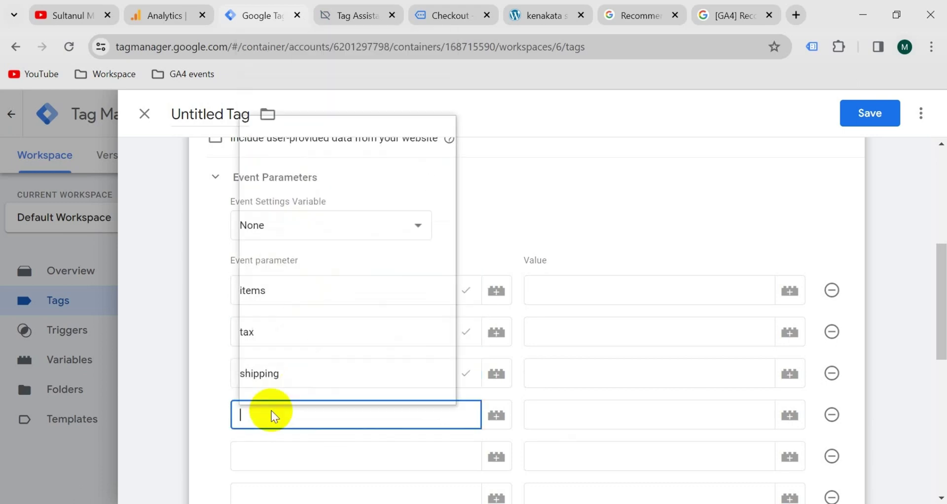
click(309, 343)
Step: Fill the fifth event parameter name with transaction_id from the clipboard history
scroll(310, 385, down, 1)
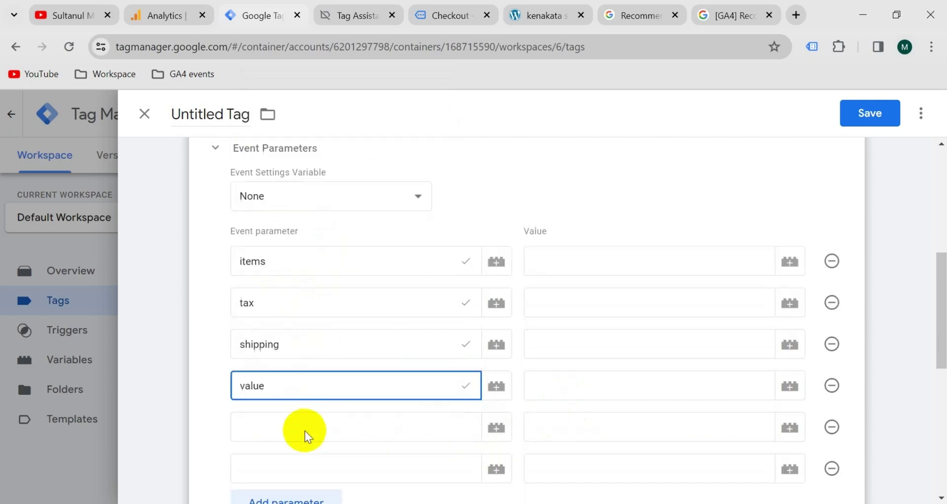
scroll(307, 437, down, 3)
click(268, 309)
key(super+v)
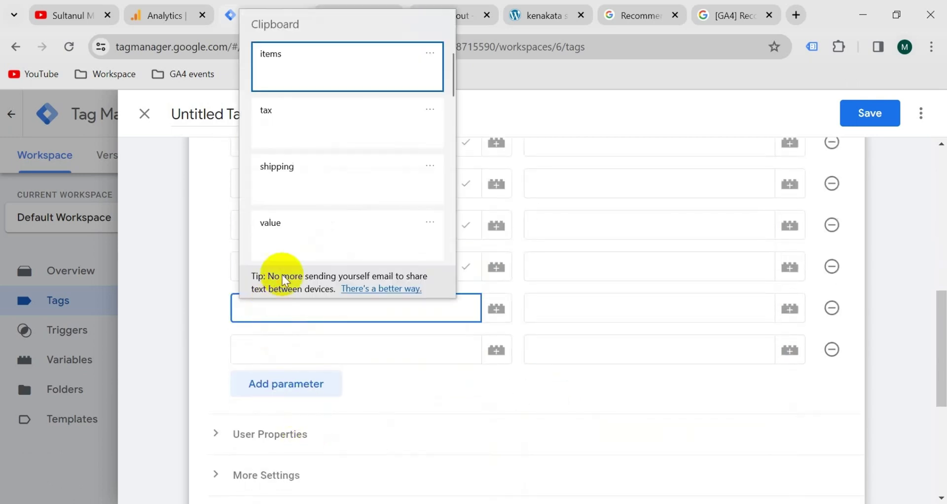
scroll(291, 257, down, 1)
click(309, 246)
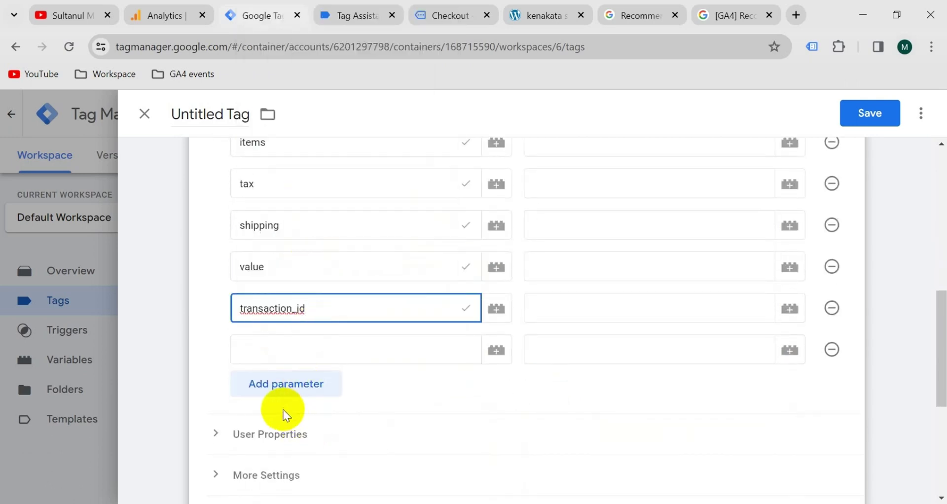
Step: Fill the sixth event parameter name with currency from the clipboard history
click(291, 340)
key(super+v)
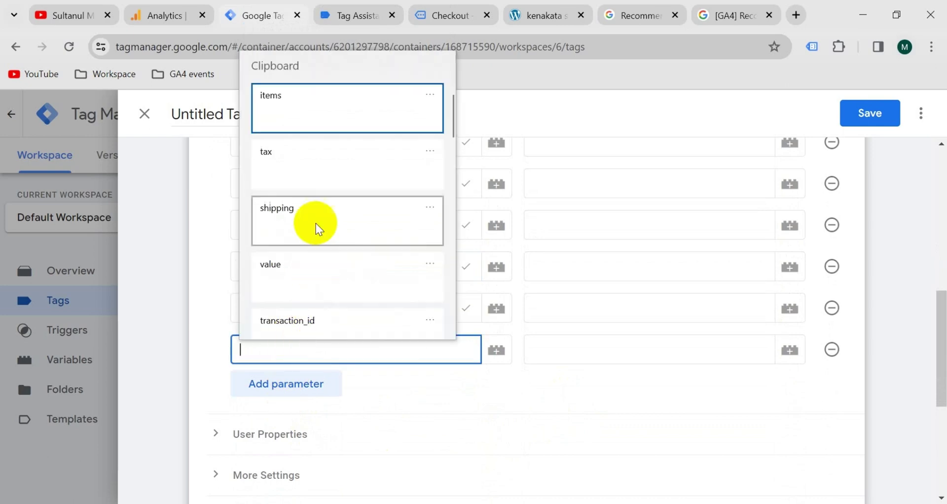
scroll(311, 276, down, 1)
click(311, 304)
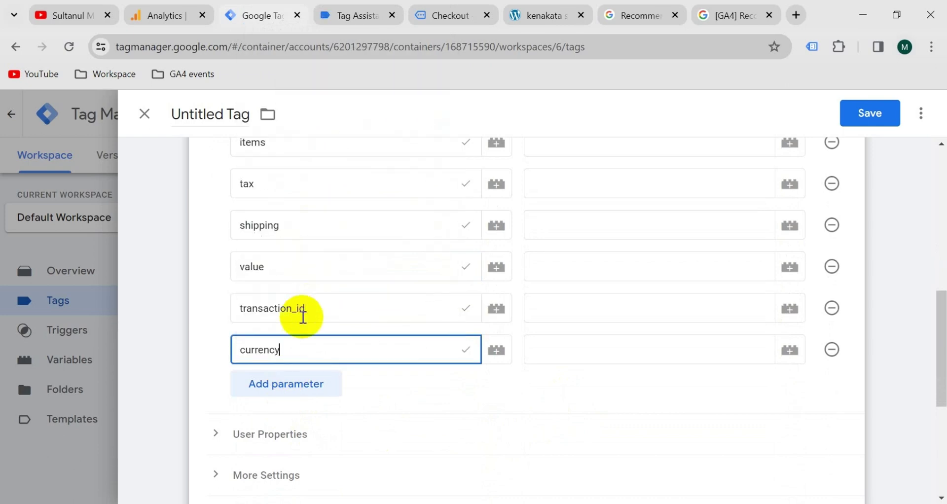
Step: Assign the {{Items}} variable as the value of the items parameter and {{tax}} as the value of tax
scroll(539, 191, up, 1)
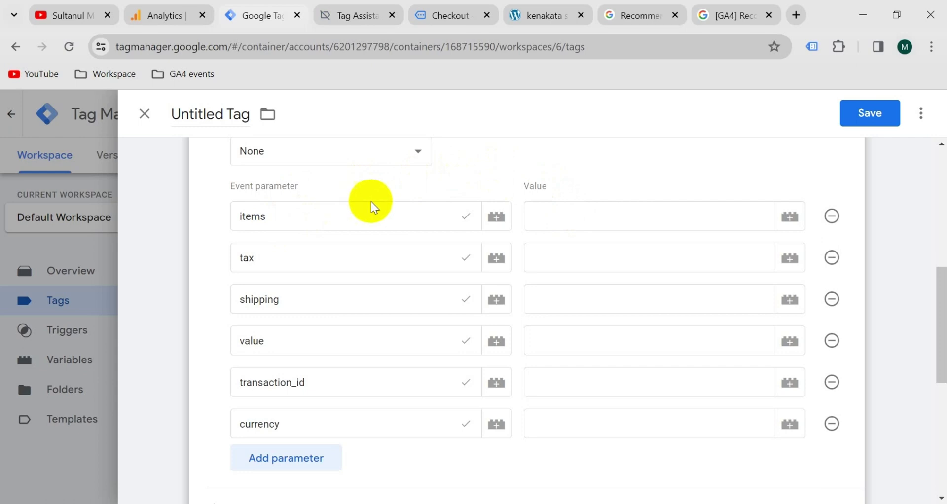
click(568, 208)
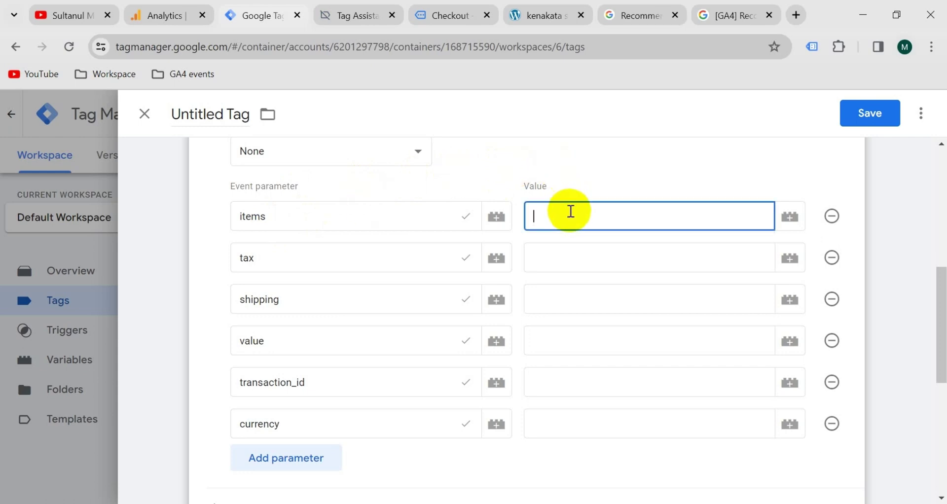
text({{)
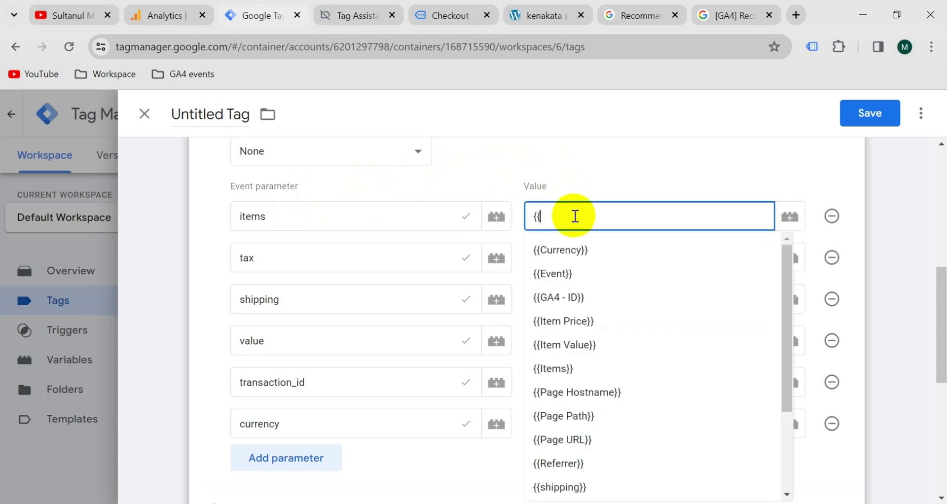
click(585, 371)
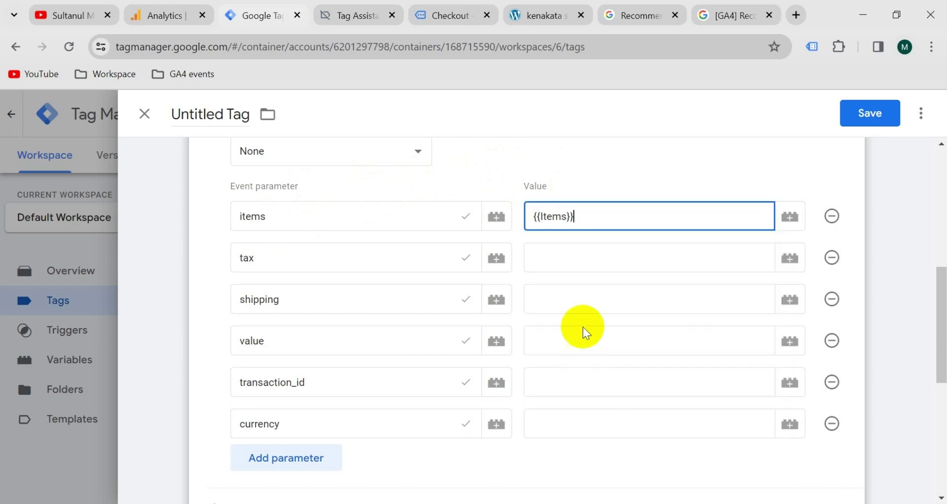
click(576, 258)
text({{)
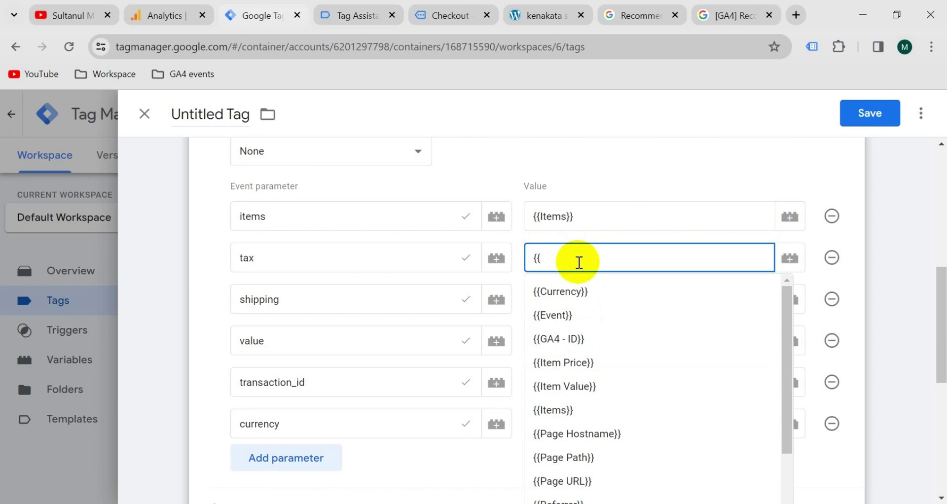
text(ta)
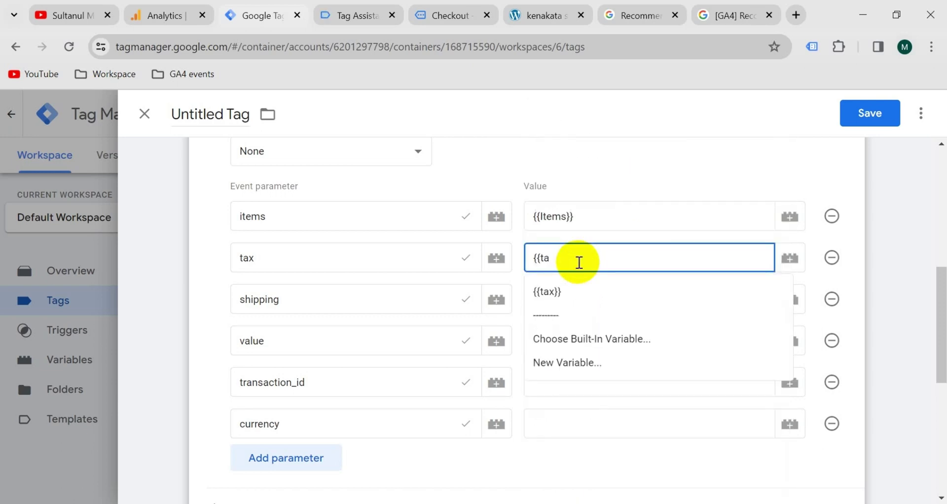
click(573, 290)
Step: Assign the {{shipping}} variable to the shipping parameter and {{Item Value}} to the value parameter
click(575, 301)
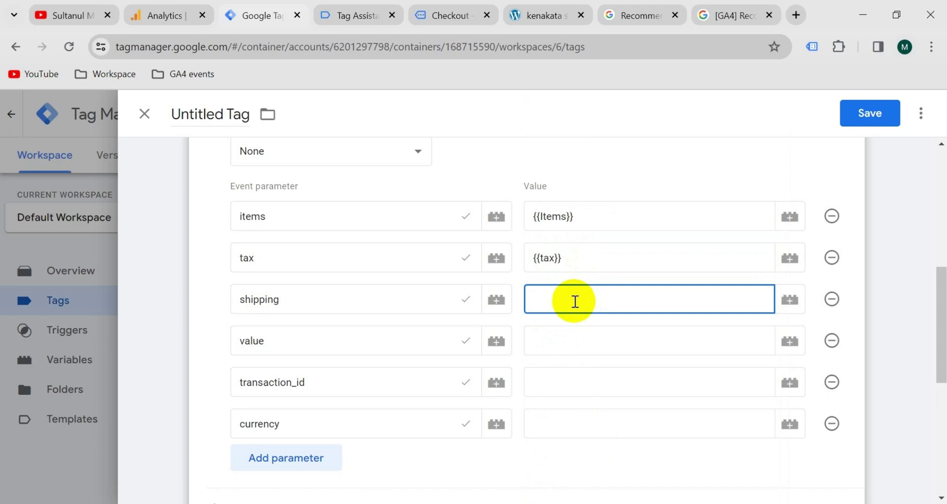
text({{shi)
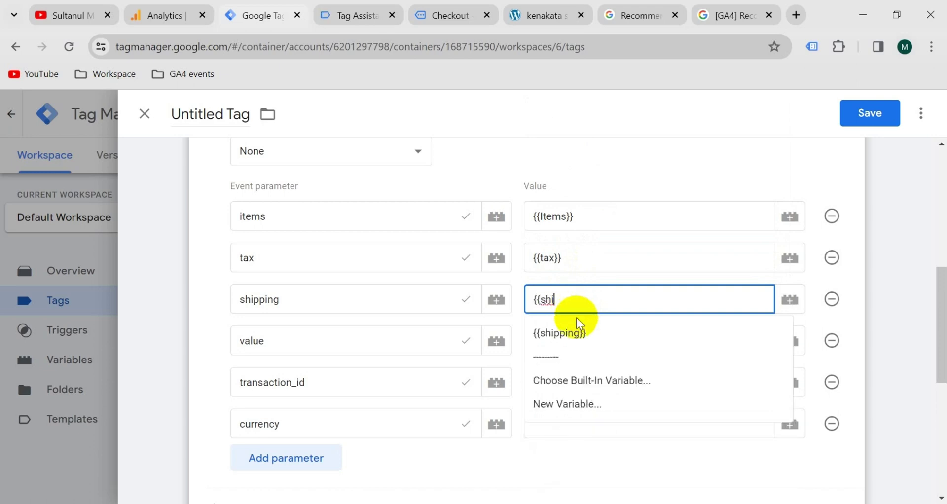
click(576, 333)
click(568, 340)
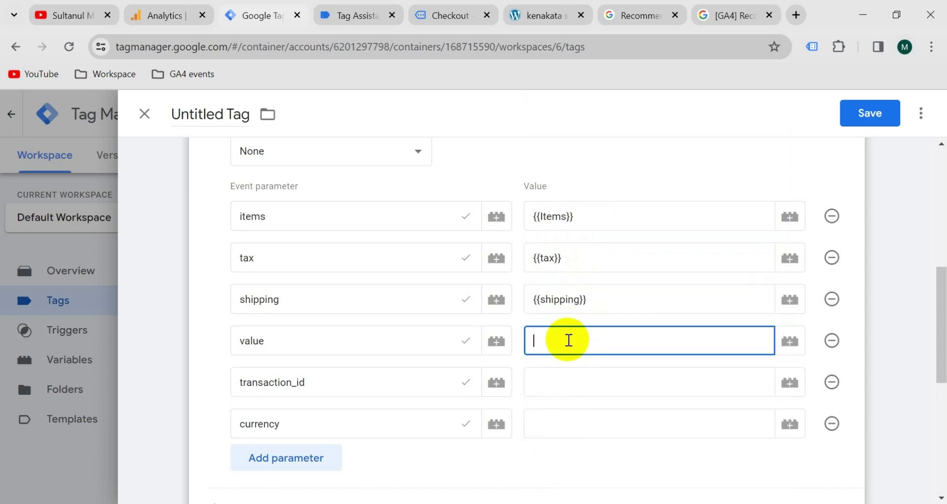
text({{val)
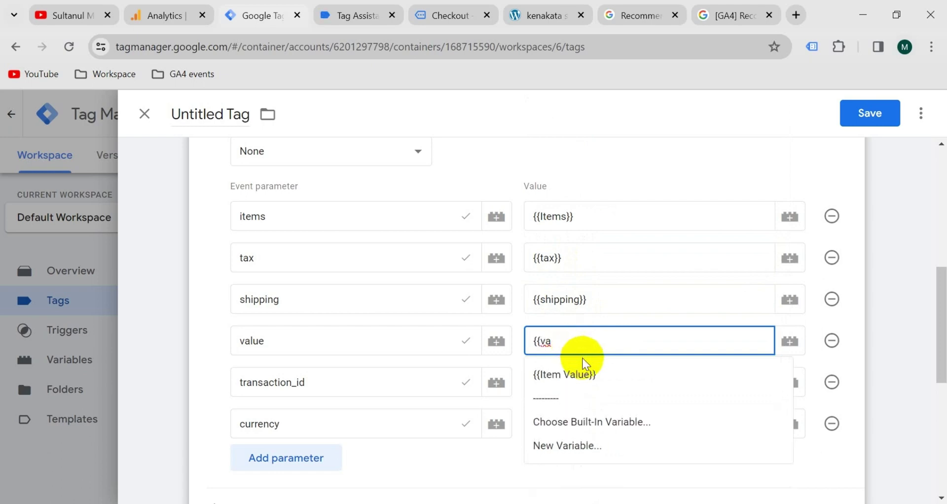
click(581, 373)
Step: Assign the {{transaction_id}} variable to the transaction_id parameter and {{Currency}} to the currency parameter
click(570, 382)
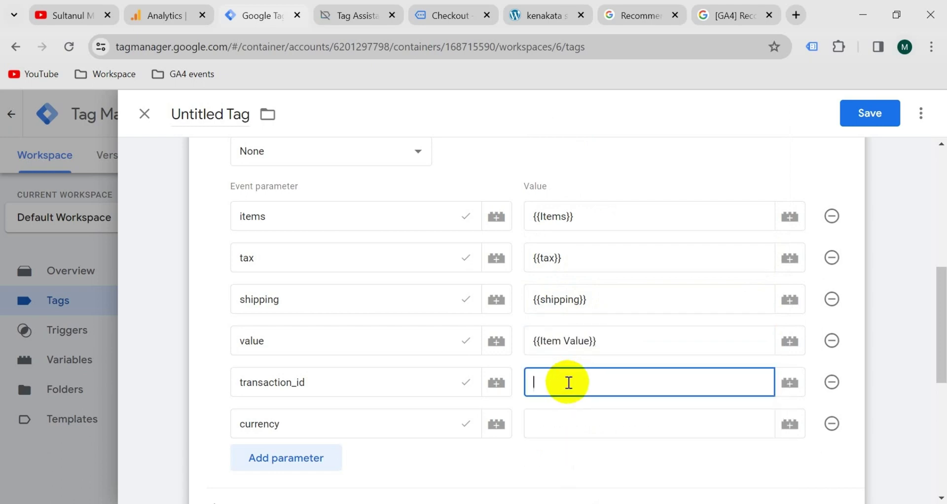
text({{tra)
click(565, 416)
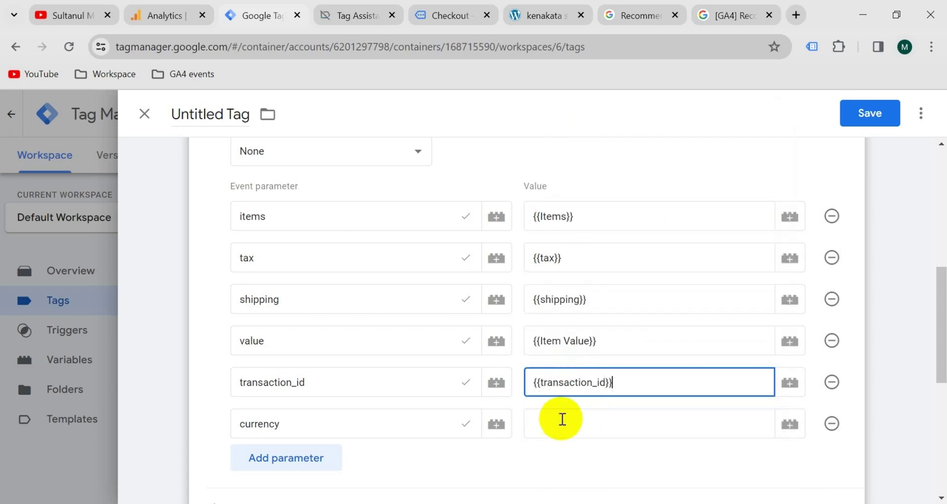
click(559, 421)
text({{)
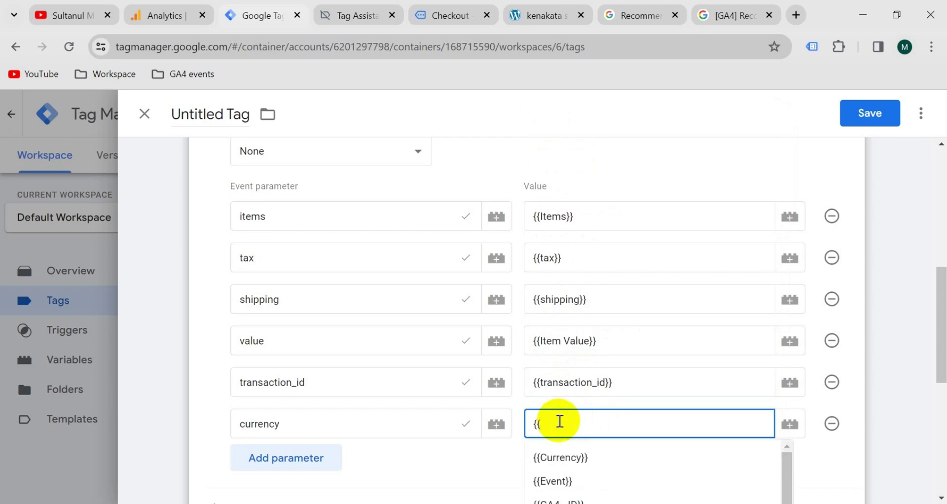
click(570, 452)
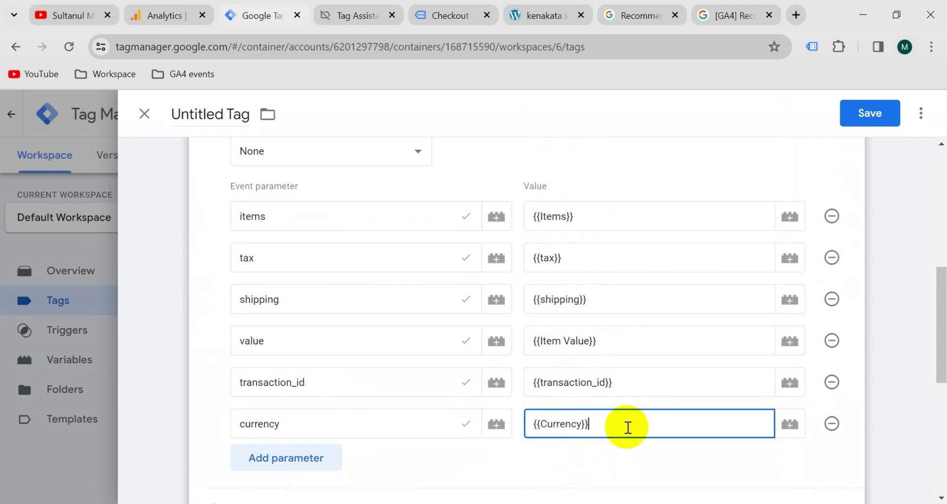
Step: Set the Purchase custom event as the tag's firing trigger
scroll(627, 427, down, 7)
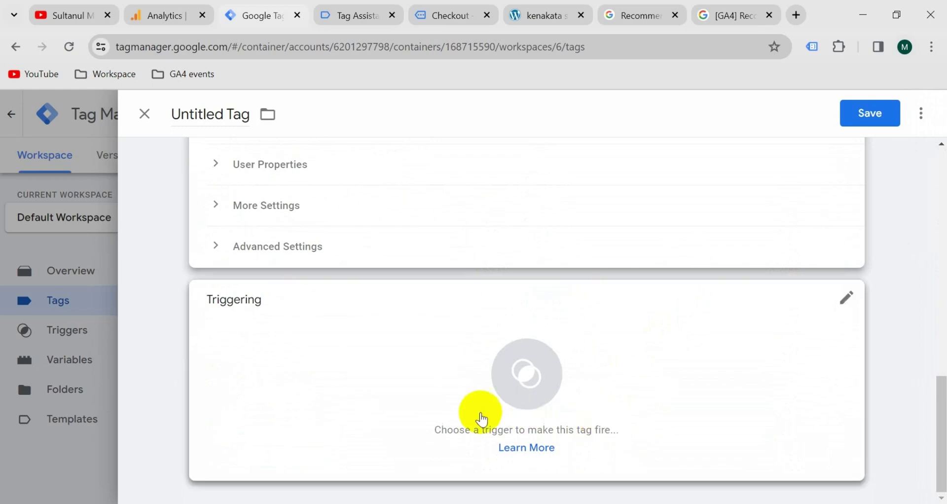
click(425, 402)
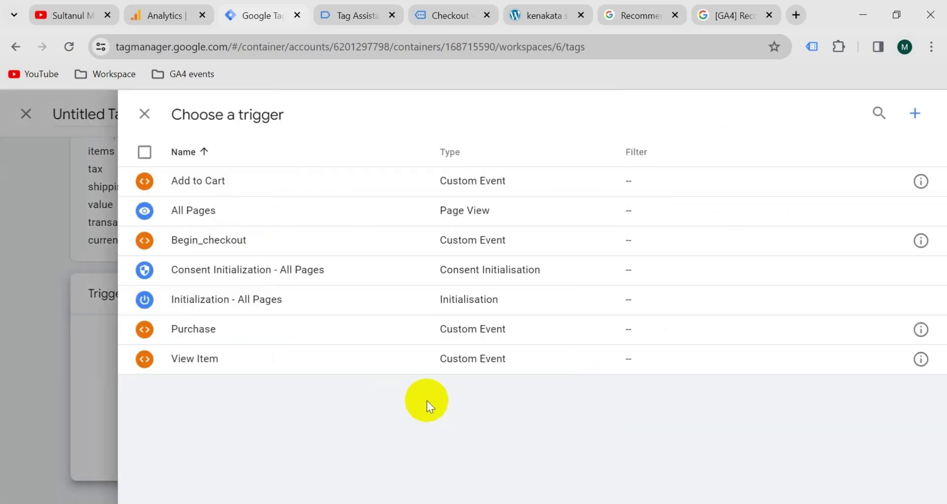
click(231, 340)
Step: Rename the untitled tag as GA4 - Purchase and save it
double_click(216, 116)
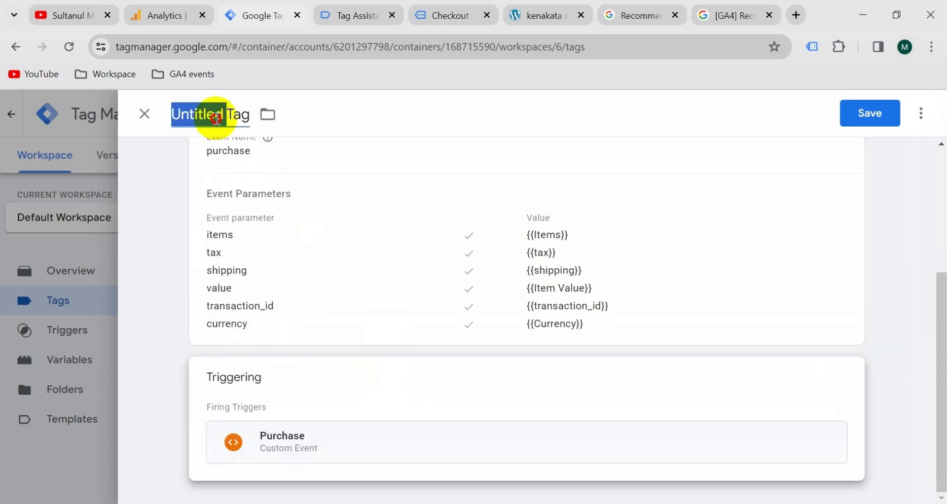
key(ctrl+a)
key(BackSpace)
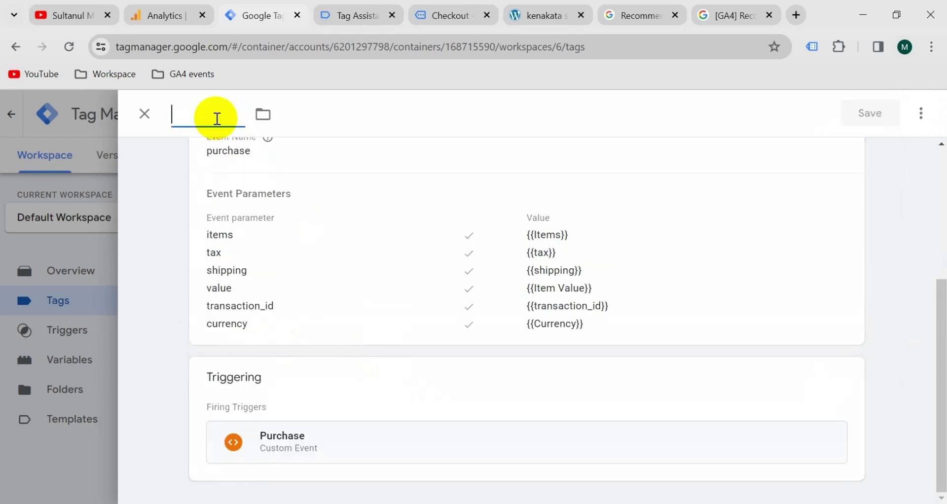
text(GA4 -)
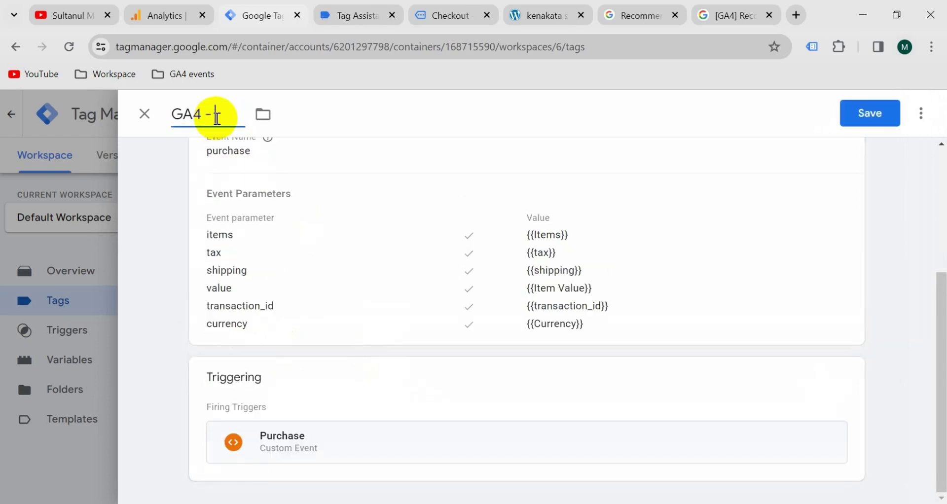
text( Purchase)
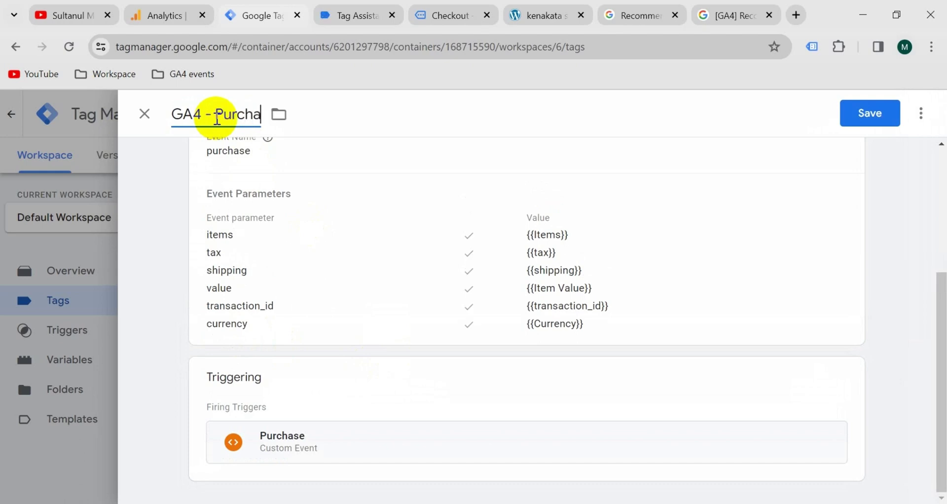
click(853, 108)
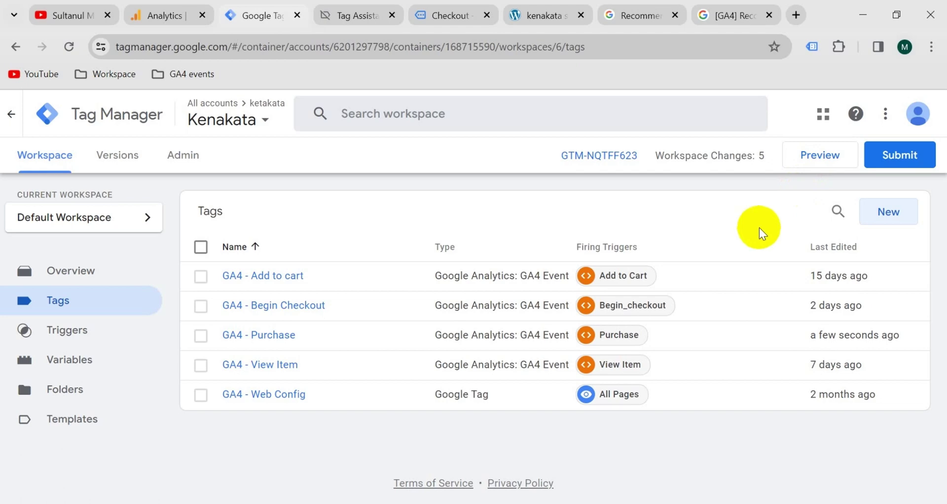
Step: Start a preview of the Kenakata container, then switch to Google Analytics and open DebugView
click(818, 153)
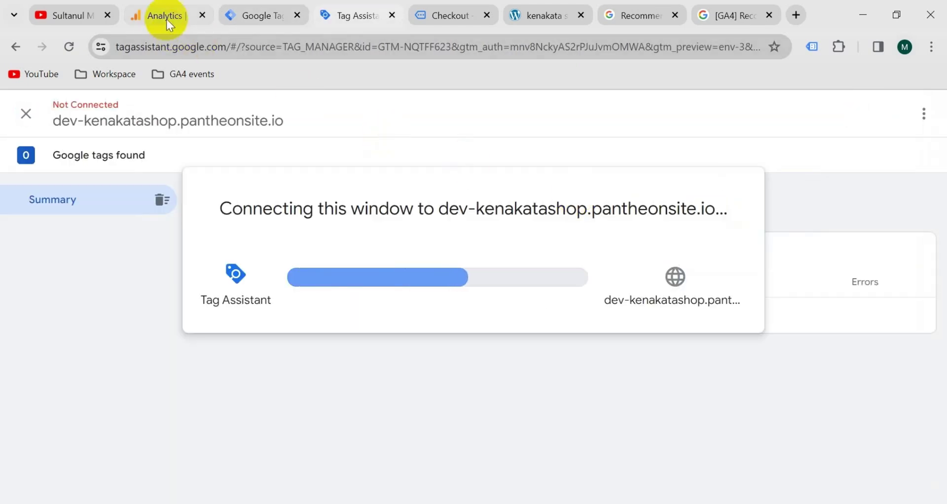
click(167, 19)
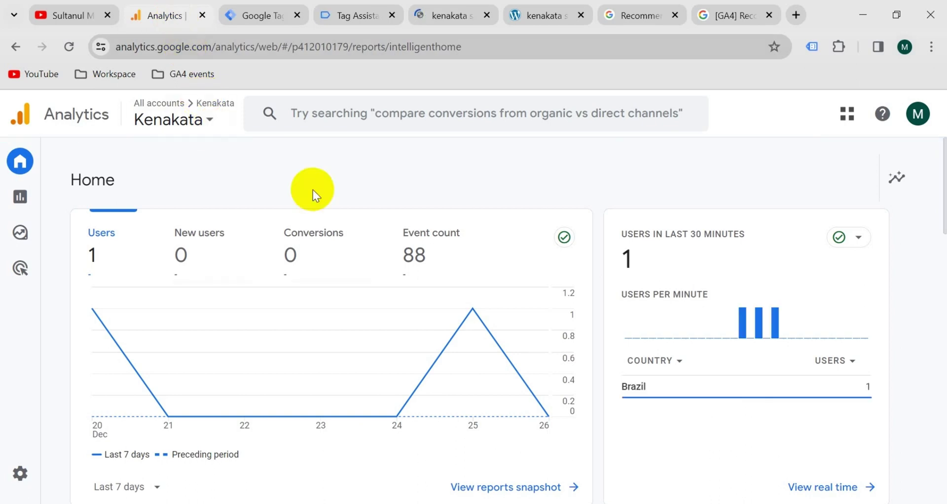
scroll(341, 291, down, 5)
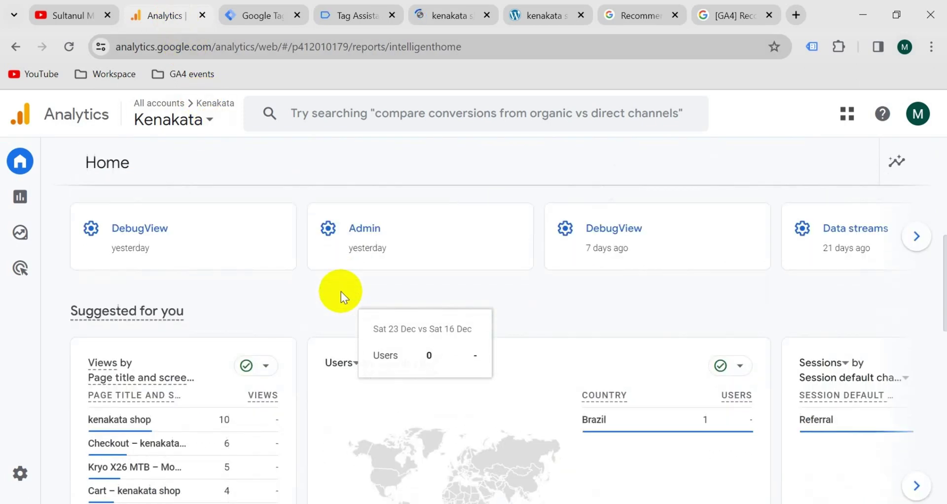
click(155, 241)
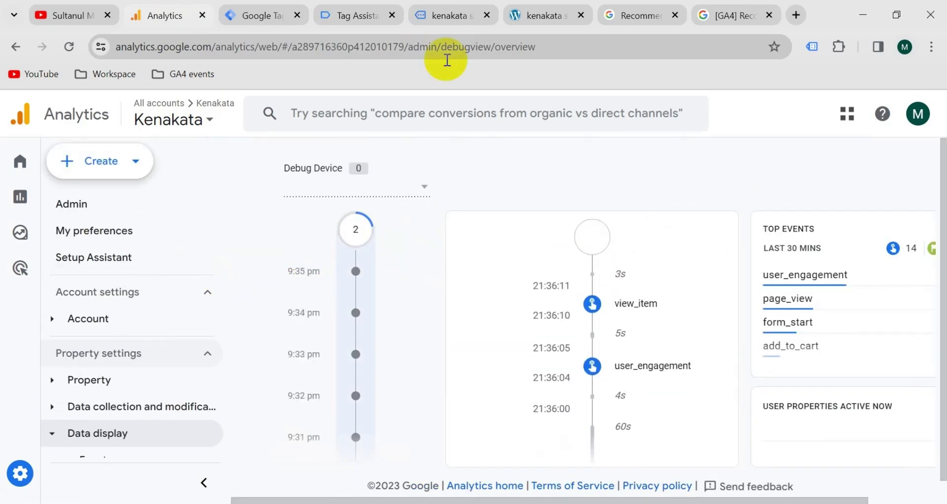
Step: Switch to the kenakata shop preview, open the Kryo X26 MTB – Model X product and add it to the cart
click(442, 16)
scroll(374, 425, down, 7)
click(374, 425)
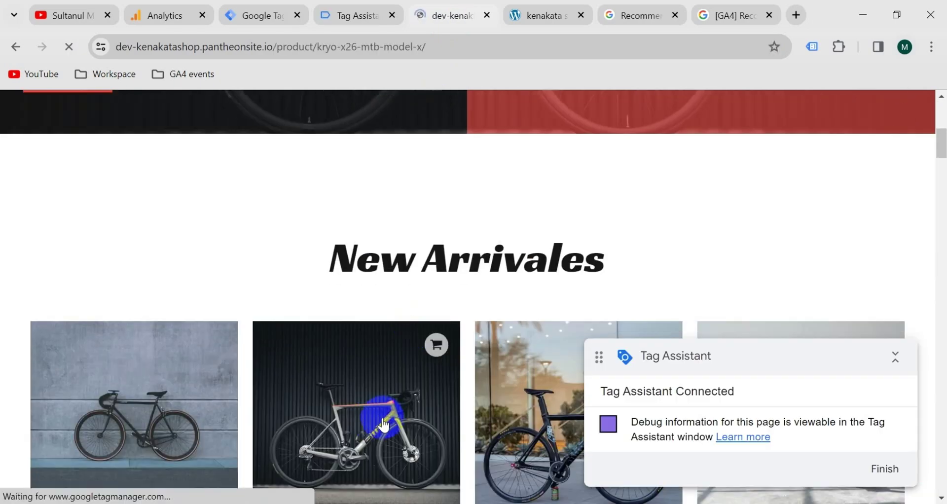
scroll(485, 374, down, 6)
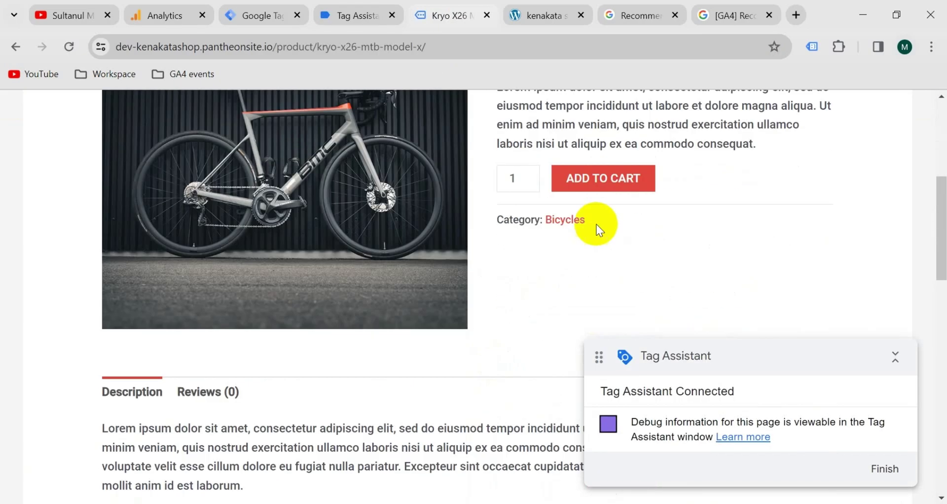
click(597, 178)
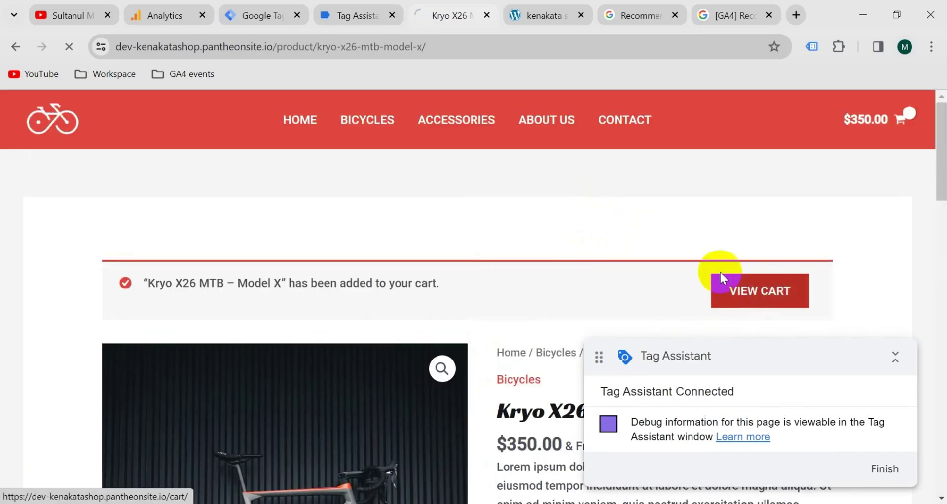
Step: Proceed from the cart to checkout and place the test order with the prefilled billing details
click(720, 278)
scroll(612, 235, down, 5)
click(633, 311)
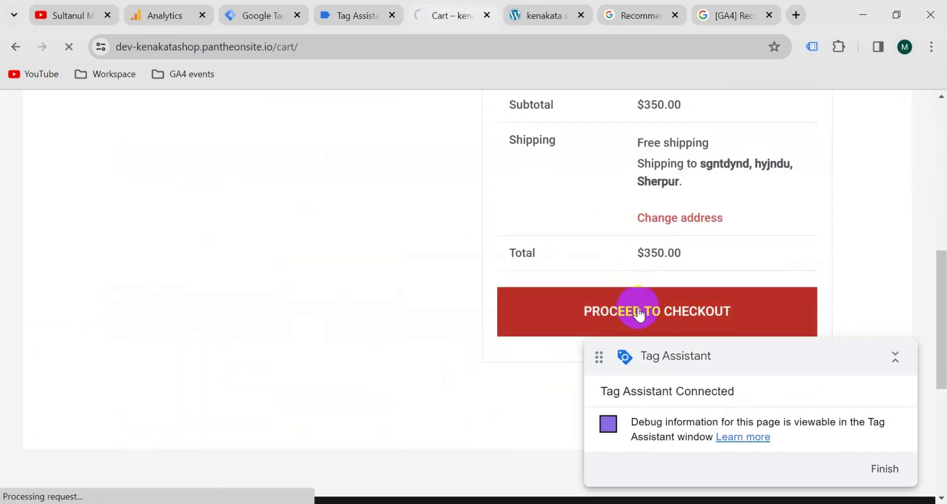
scroll(640, 292, down, 10)
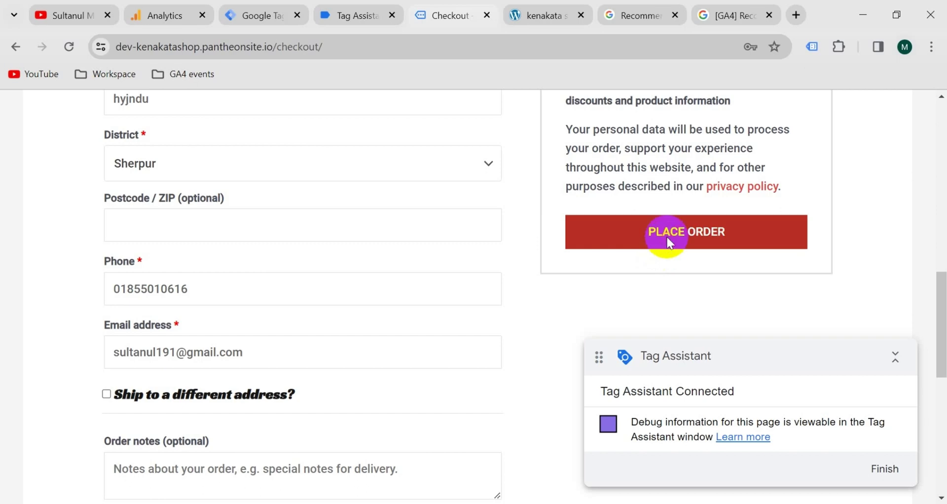
click(667, 237)
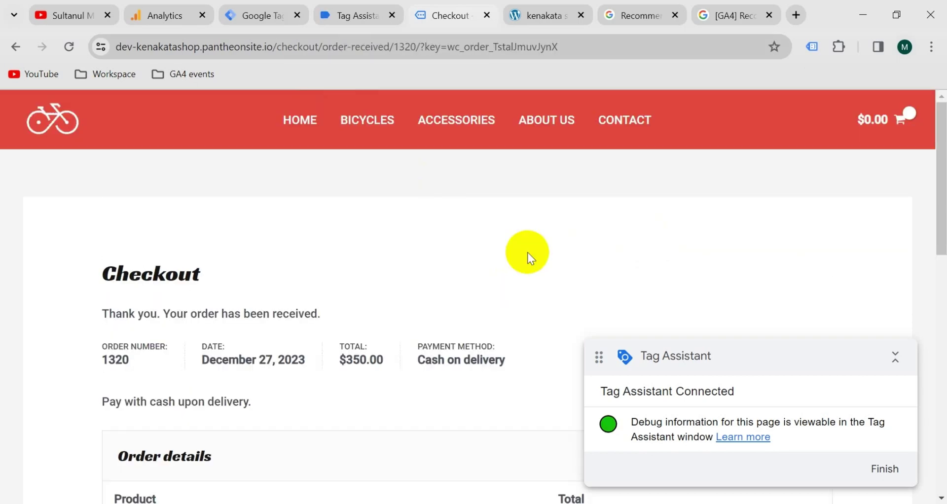
Step: Switch to Tag Assistant and check in the container summary whether the GA4 - Purchase tag fired
click(355, 22)
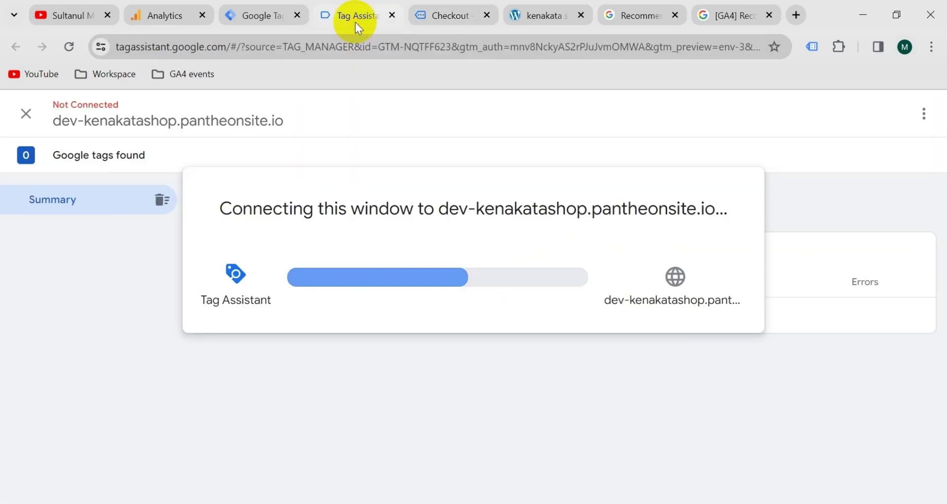
click(478, 377)
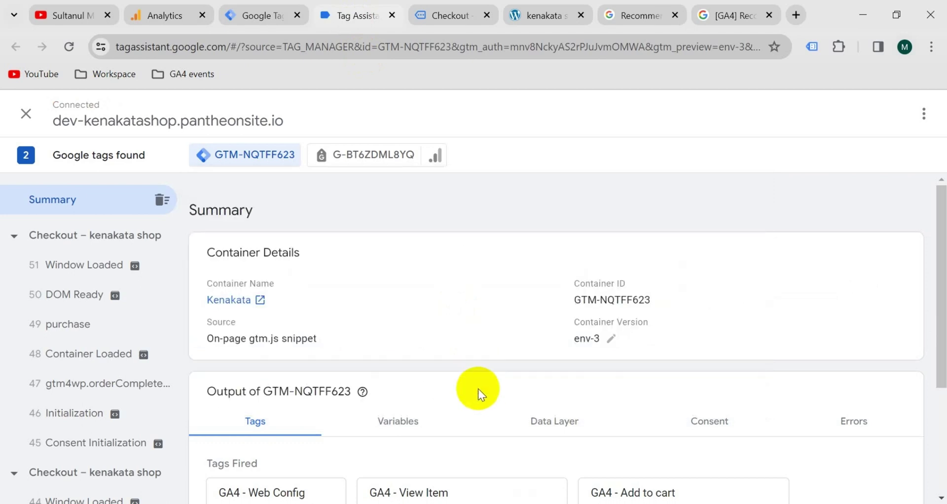
scroll(477, 388, down, 3)
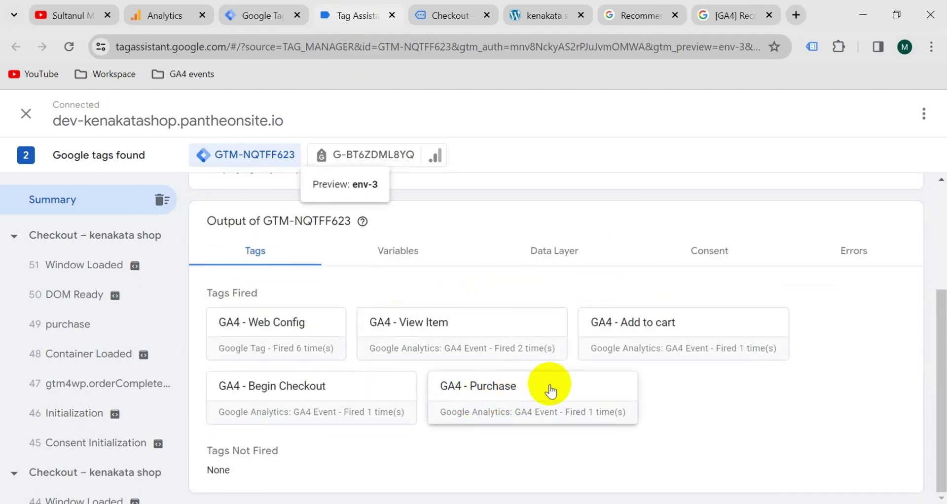
Step: Switch to DebugView in Google Analytics, review the parameters of the purchase event and close its details
click(170, 22)
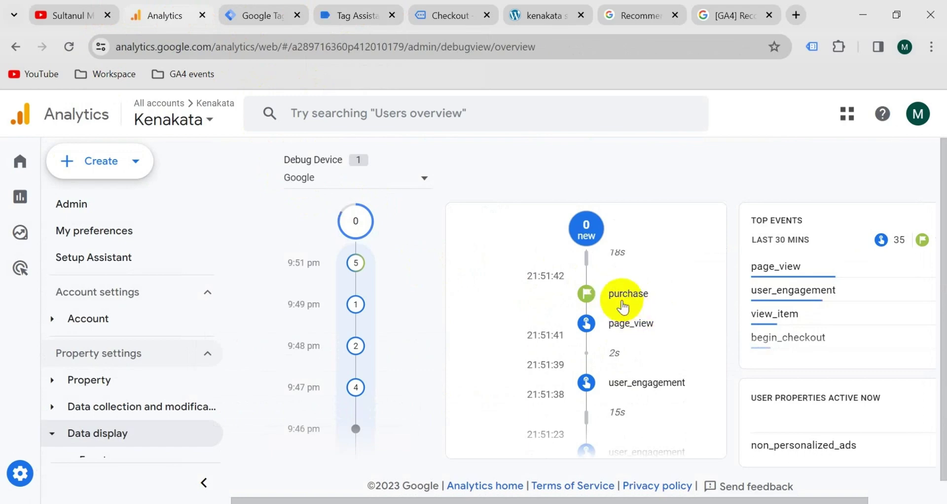
click(627, 294)
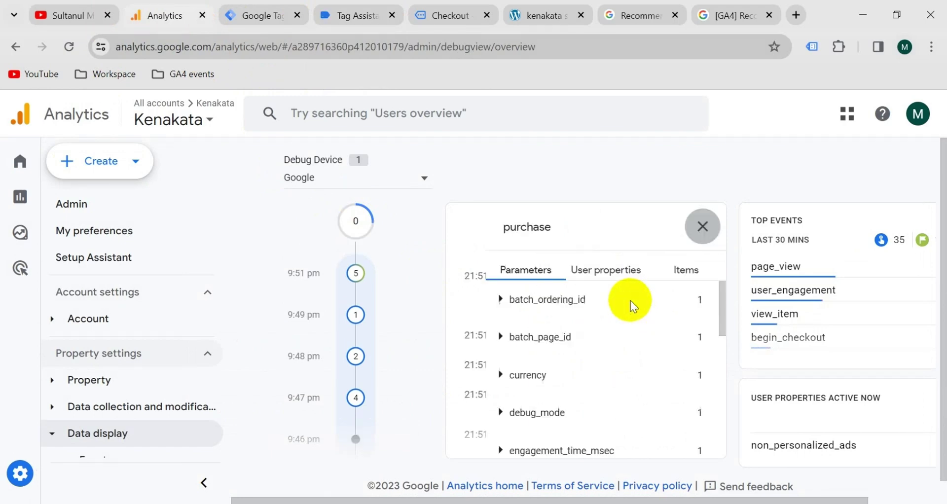
scroll(572, 332, down, 3)
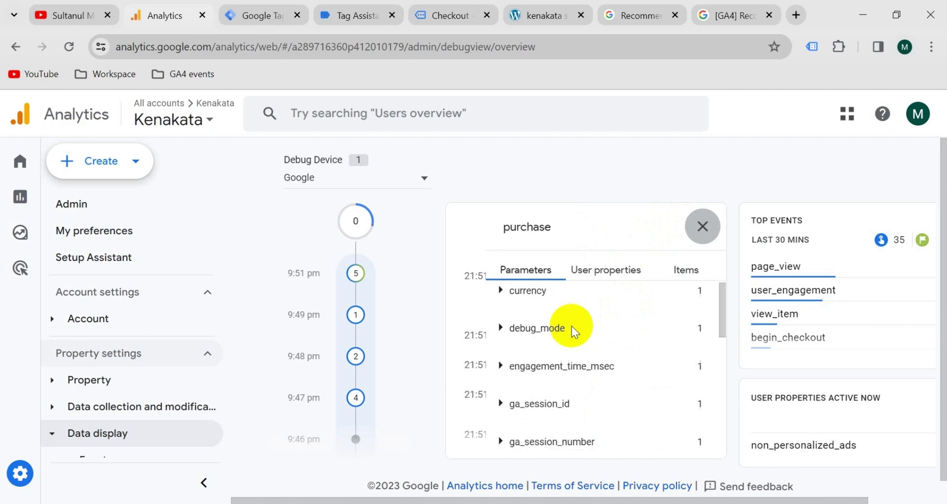
scroll(570, 370, down, 5)
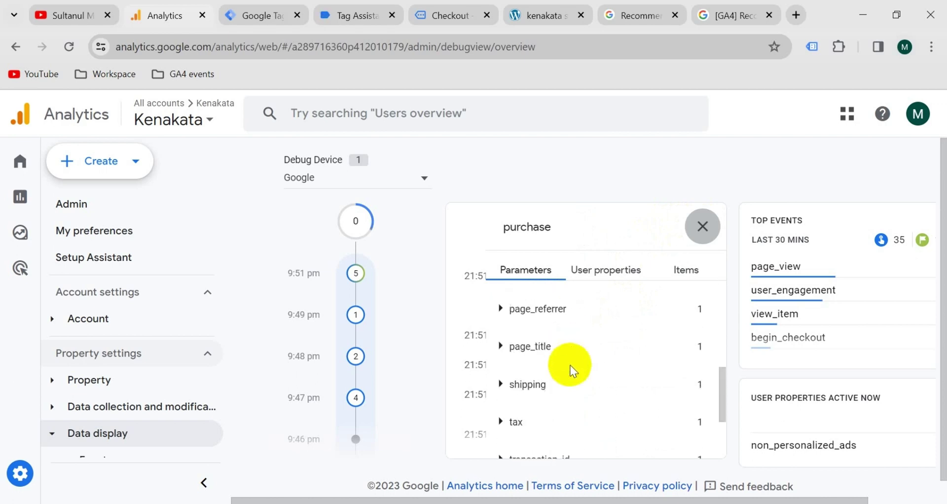
scroll(541, 397, down, 1)
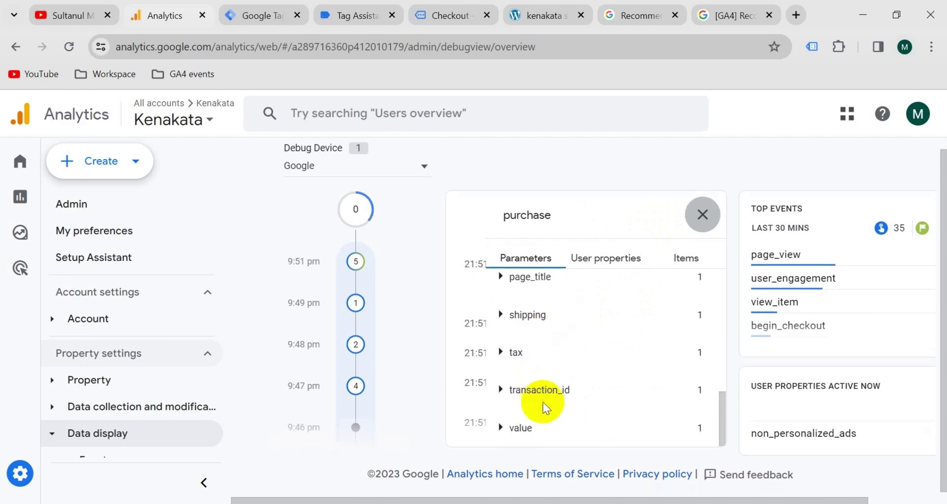
scroll(543, 387, up, 5)
scroll(571, 373, up, 3)
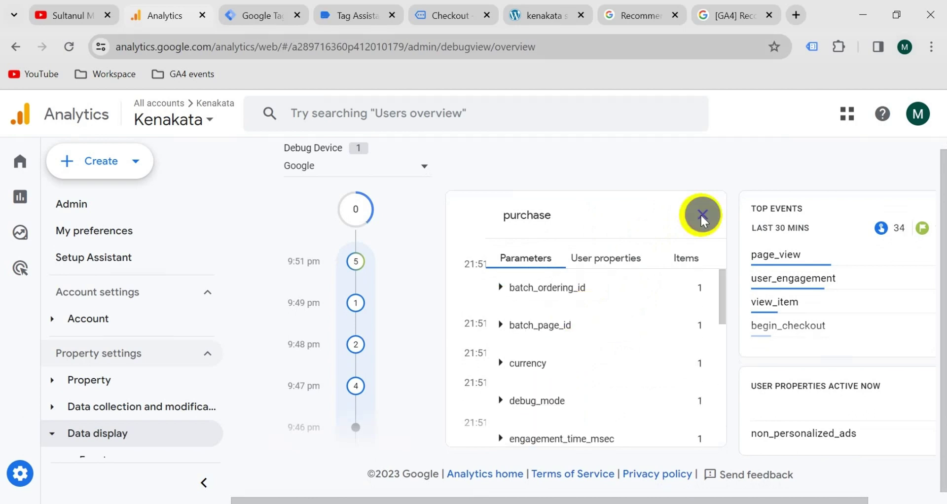
click(701, 213)
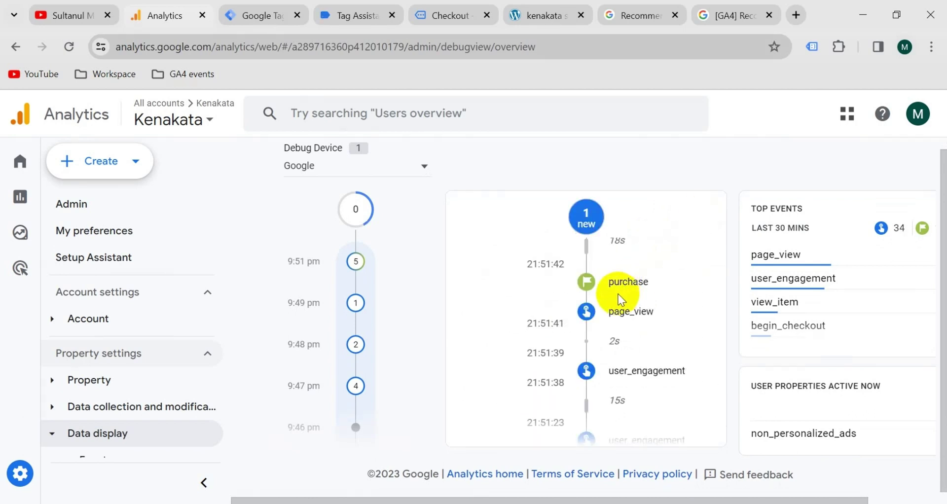
Step: Switch to Google Tag Manager and publish the Kenakata workspace changes as a version named purchase
click(254, 16)
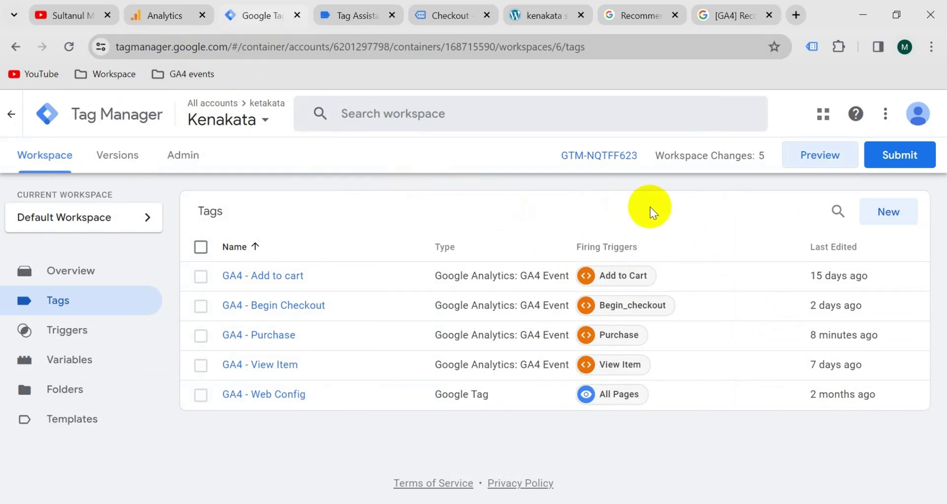
click(893, 157)
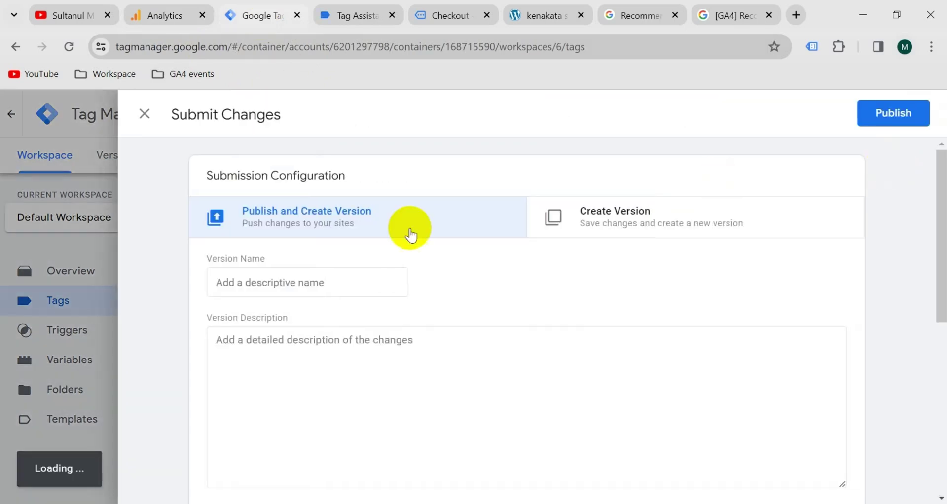
click(315, 284)
text(purchase)
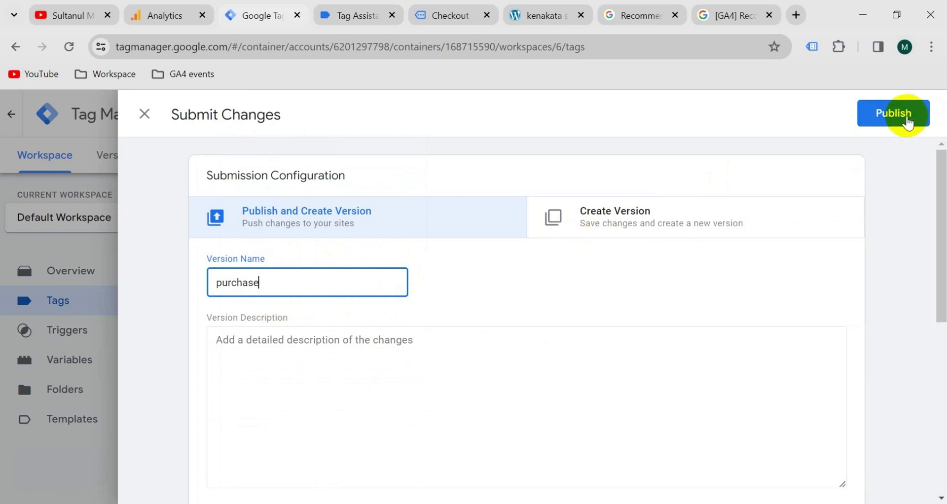
click(906, 118)
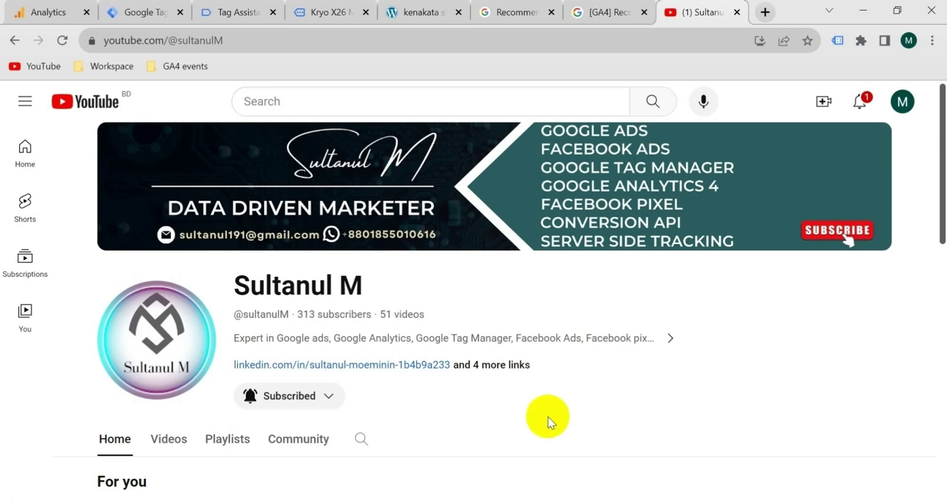
Step: View the channel owner's Fiverr and Upwork profiles and return to the YouTube channel page
key(alt+Tab)
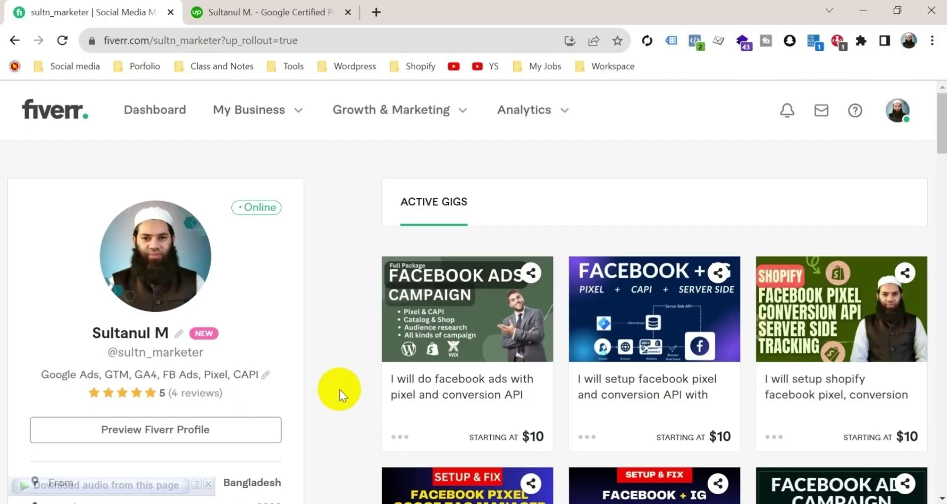
click(282, 14)
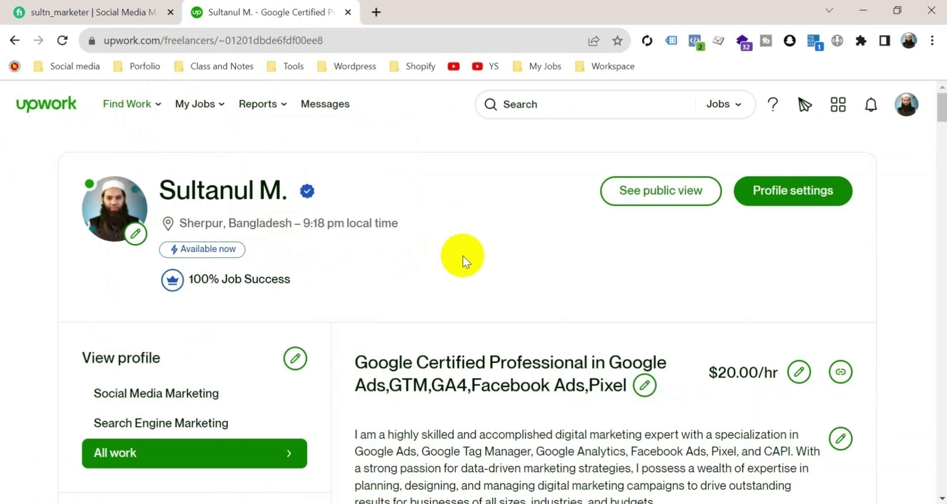
key(alt+Tab)
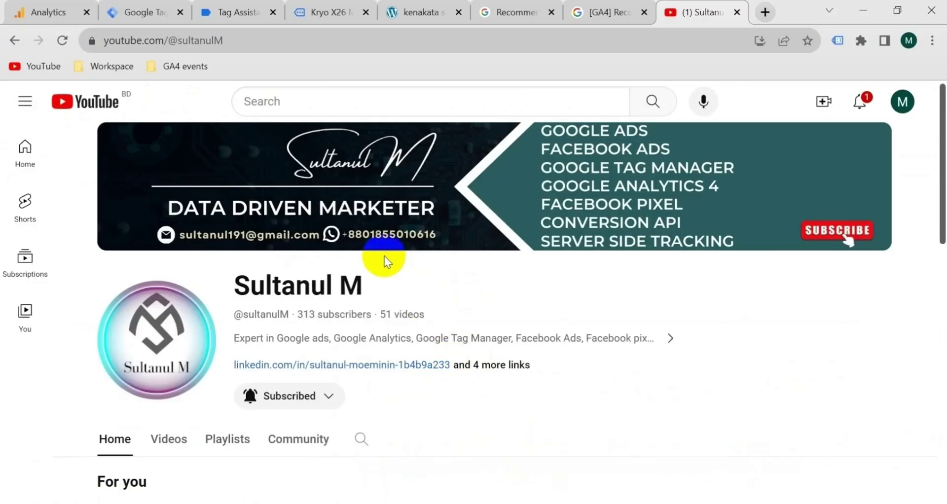